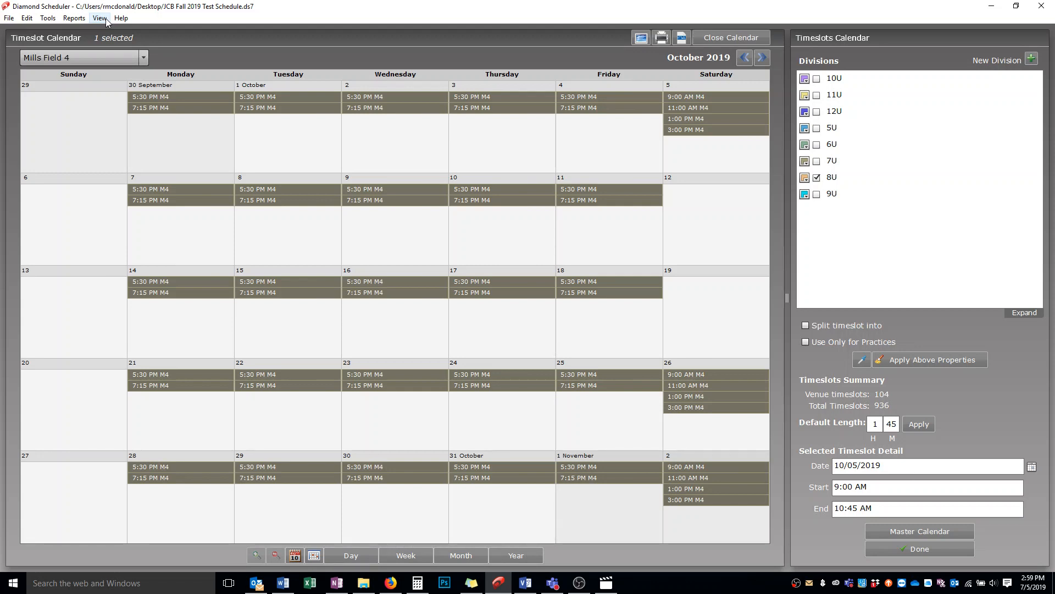
Step: Return to the home screen and review the home teams assigned to Mills Field 5, Mills Field 4 and Mills Field 3
{"action": "left_click", "coordinate": [100, 18]}
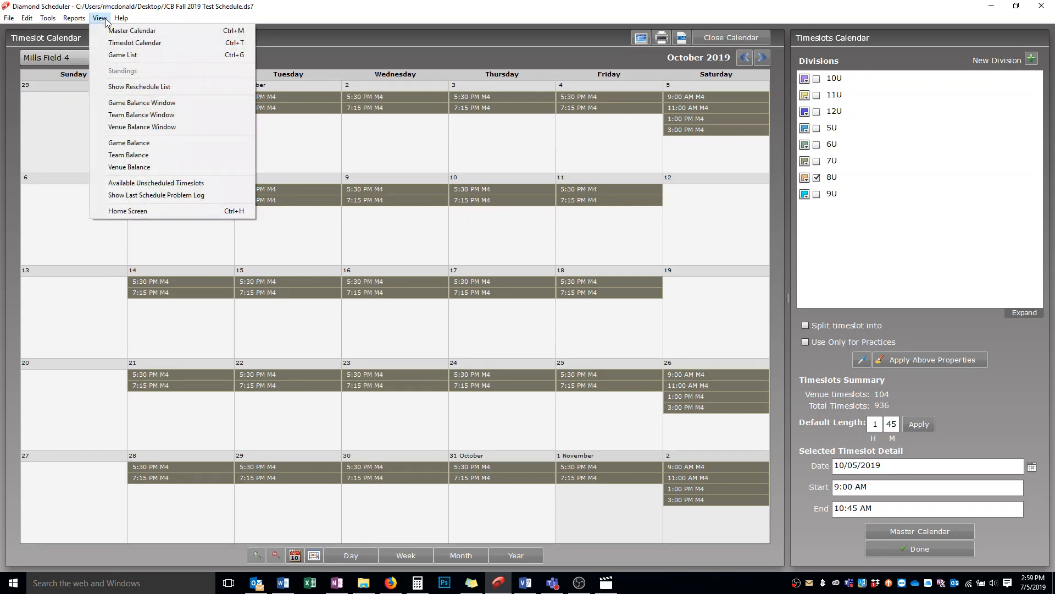
{"action": "left_click", "coordinate": [126, 212]}
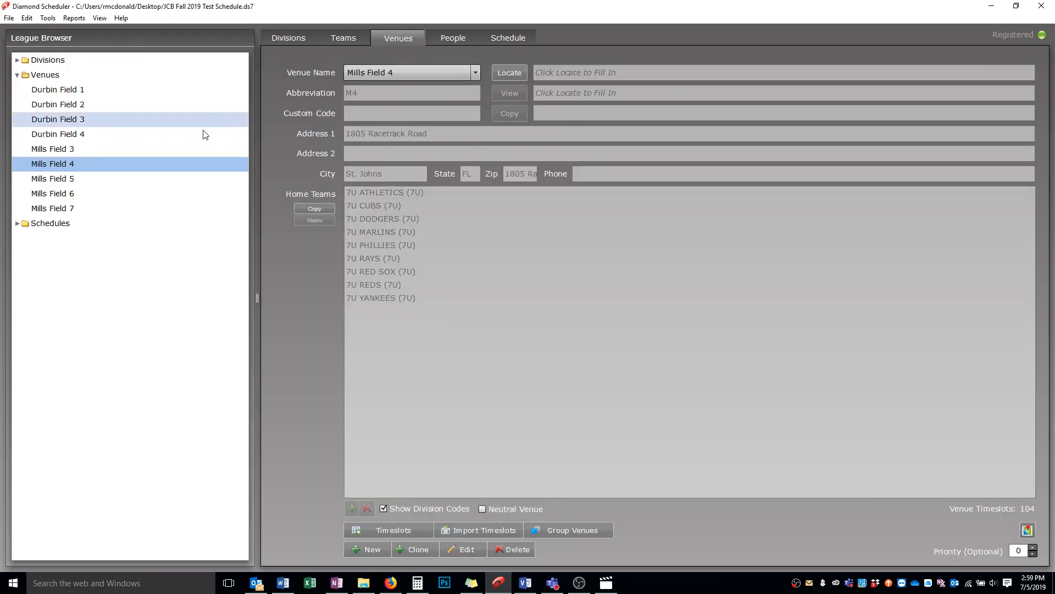
{"action": "left_click", "coordinate": [363, 72]}
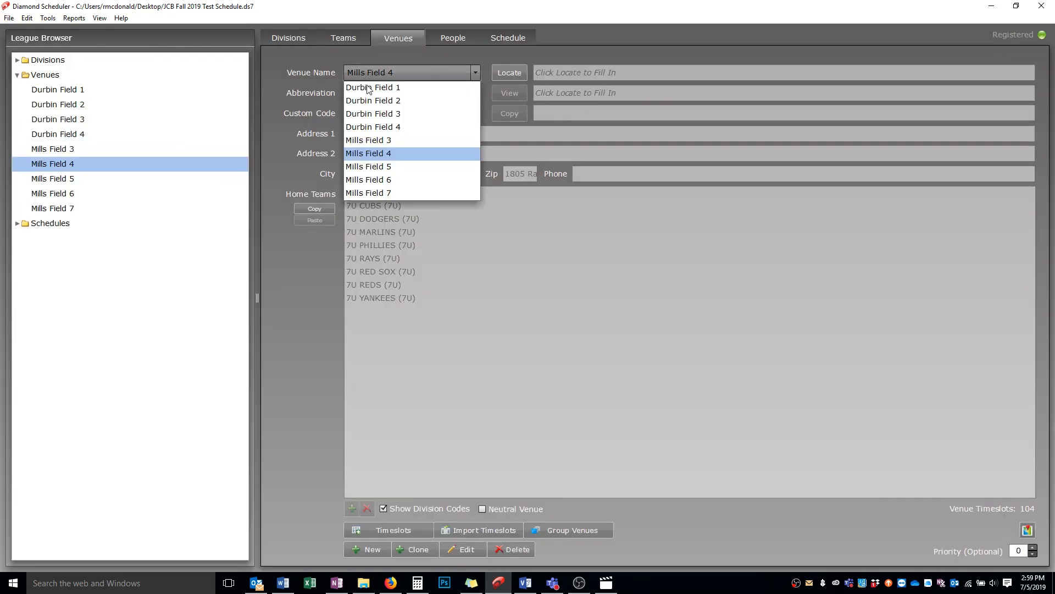
{"action": "left_click", "coordinate": [374, 166]}
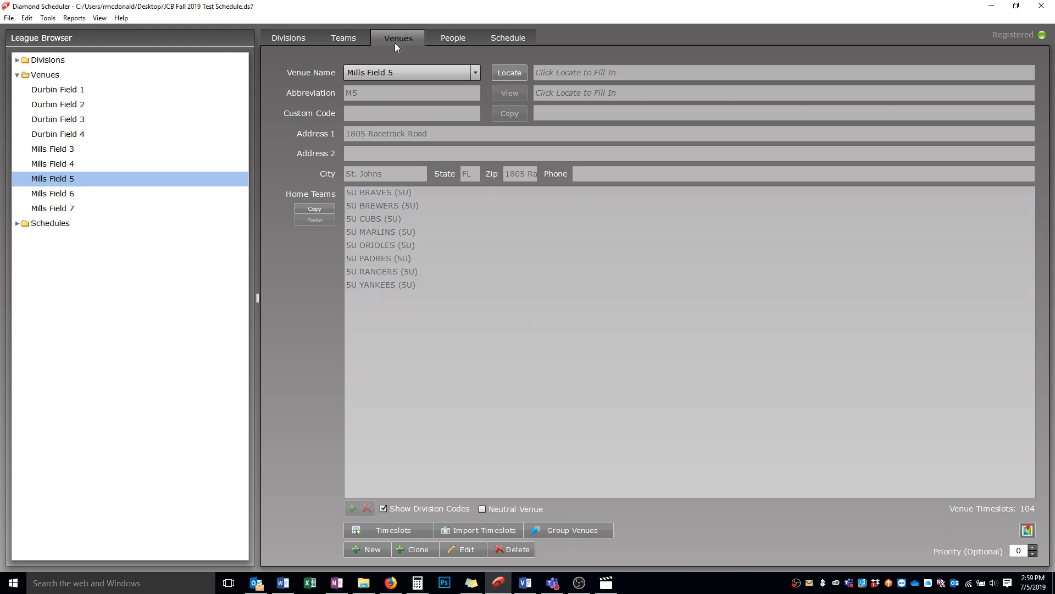
{"action": "left_click", "coordinate": [395, 73]}
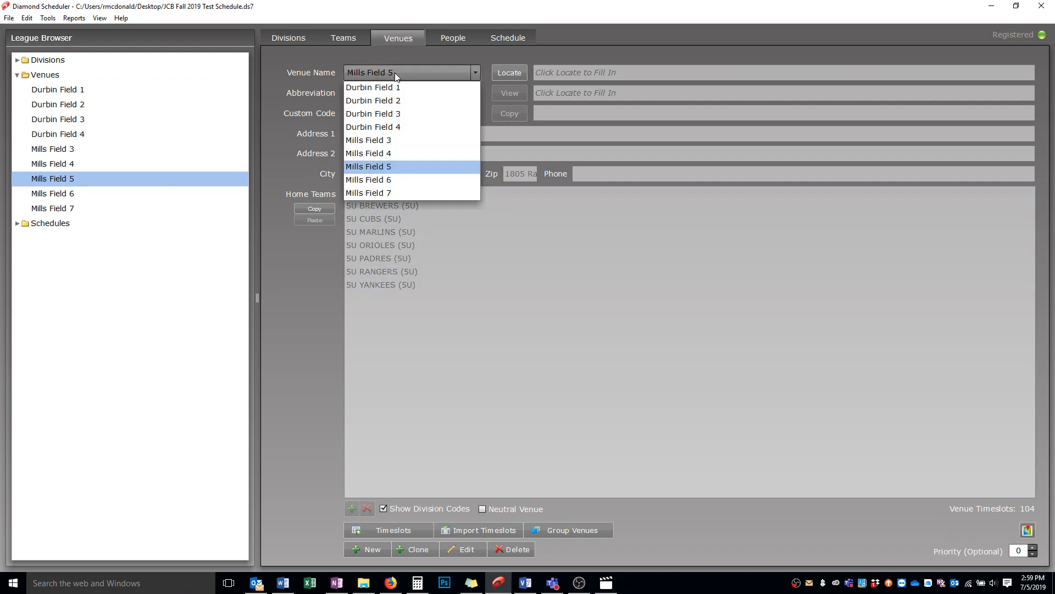
{"action": "left_click", "coordinate": [403, 156]}
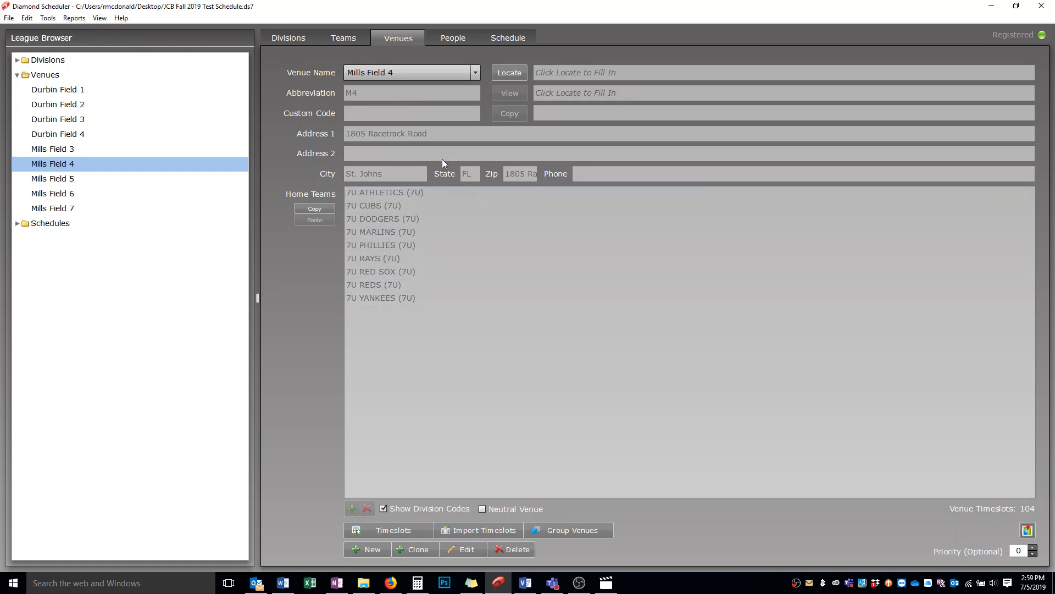
{"action": "left_click", "coordinate": [414, 75]}
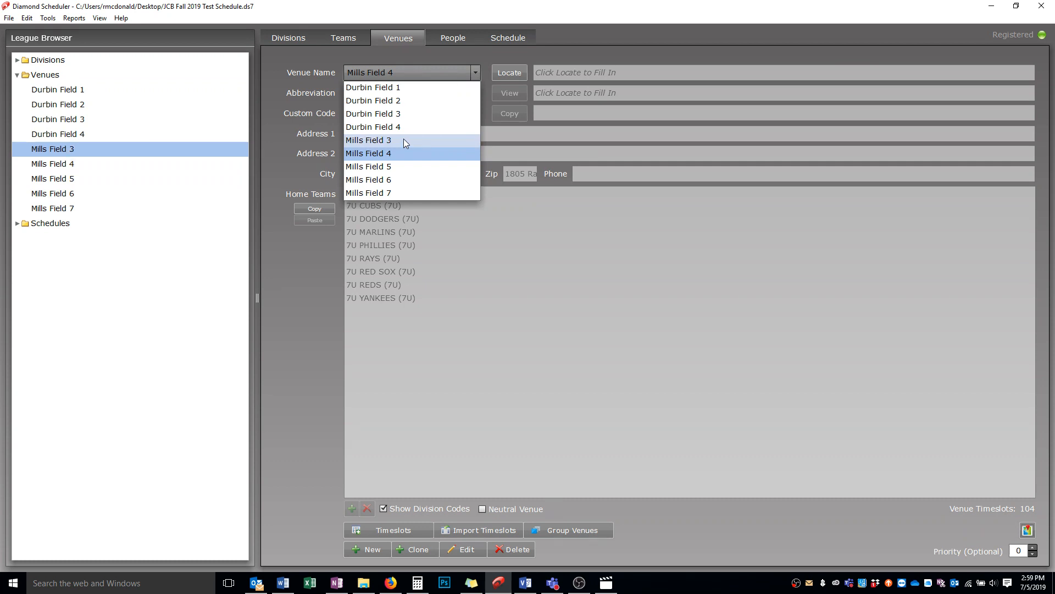
{"action": "left_click", "coordinate": [404, 140]}
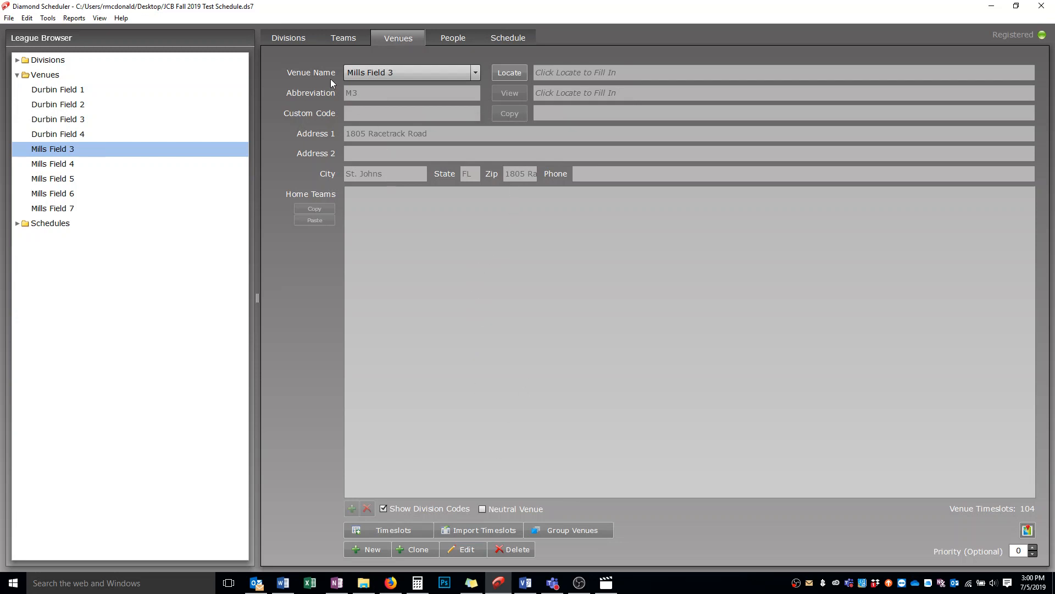
Step: Open the scheduling choices for the 5U division with its 5U schedule selected
{"action": "left_click", "coordinate": [296, 40]}
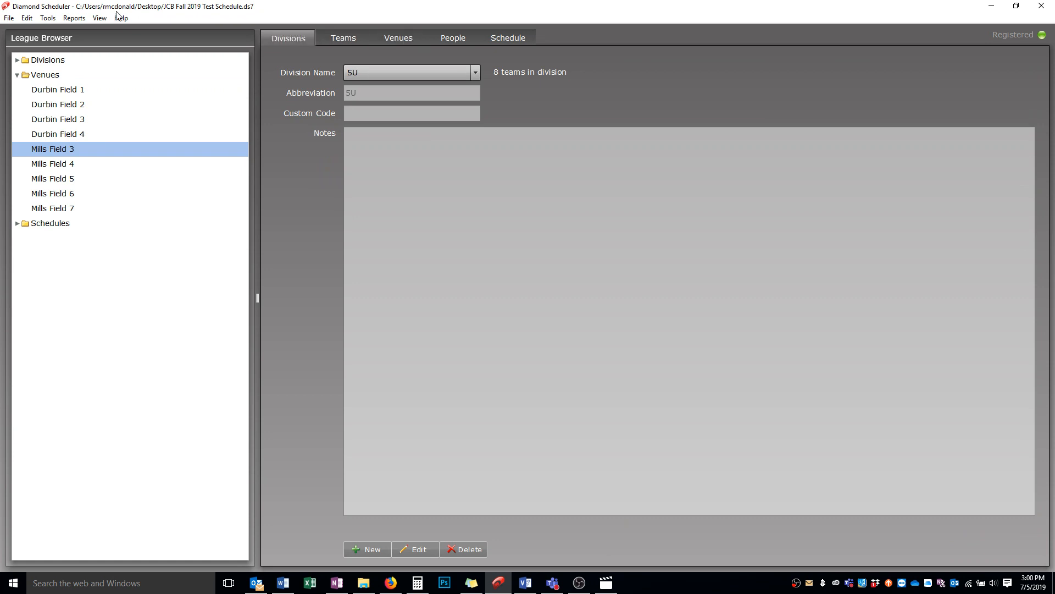
{"action": "left_click", "coordinate": [100, 19]}
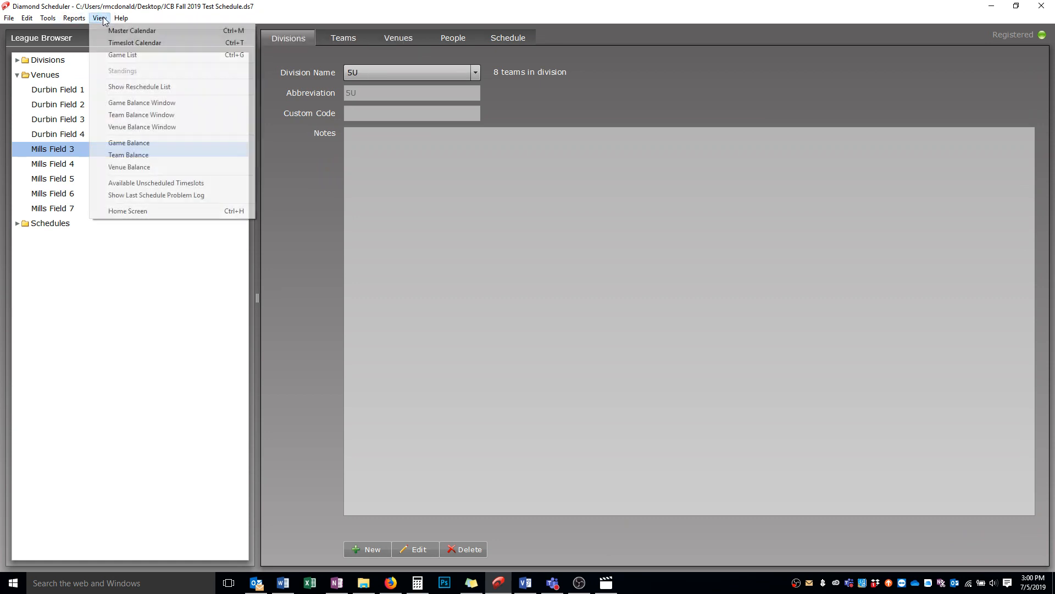
{"action": "left_click", "coordinate": [125, 212]}
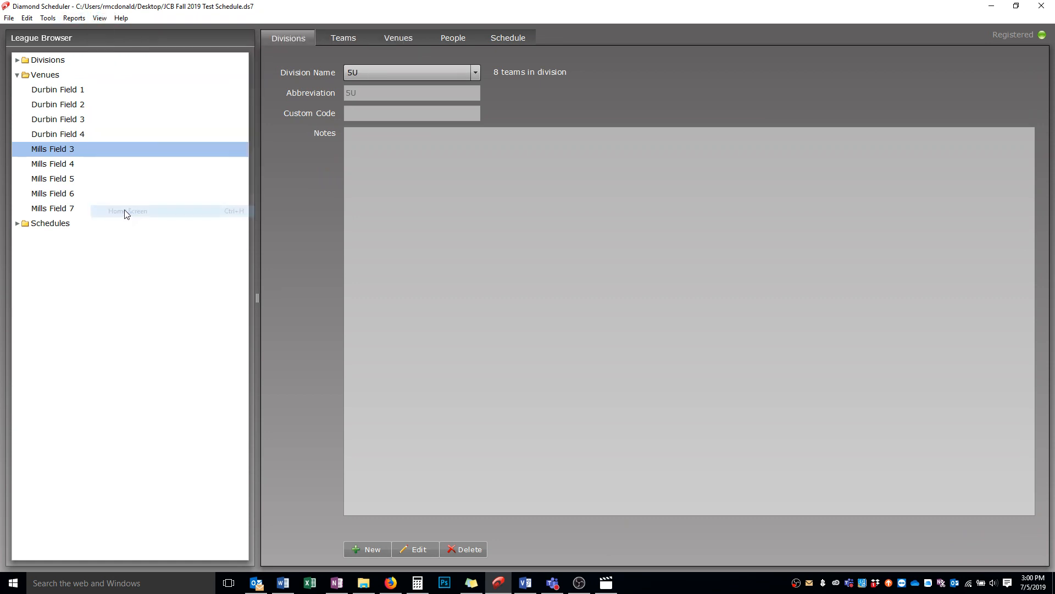
{"action": "left_click", "coordinate": [507, 40]}
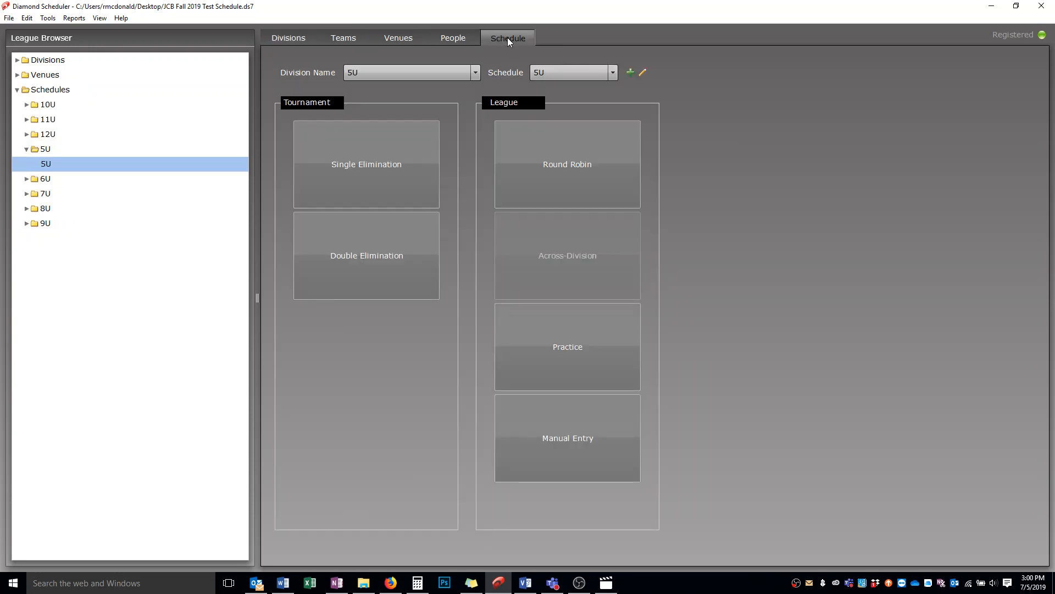
{"action": "left_click", "coordinate": [373, 77]}
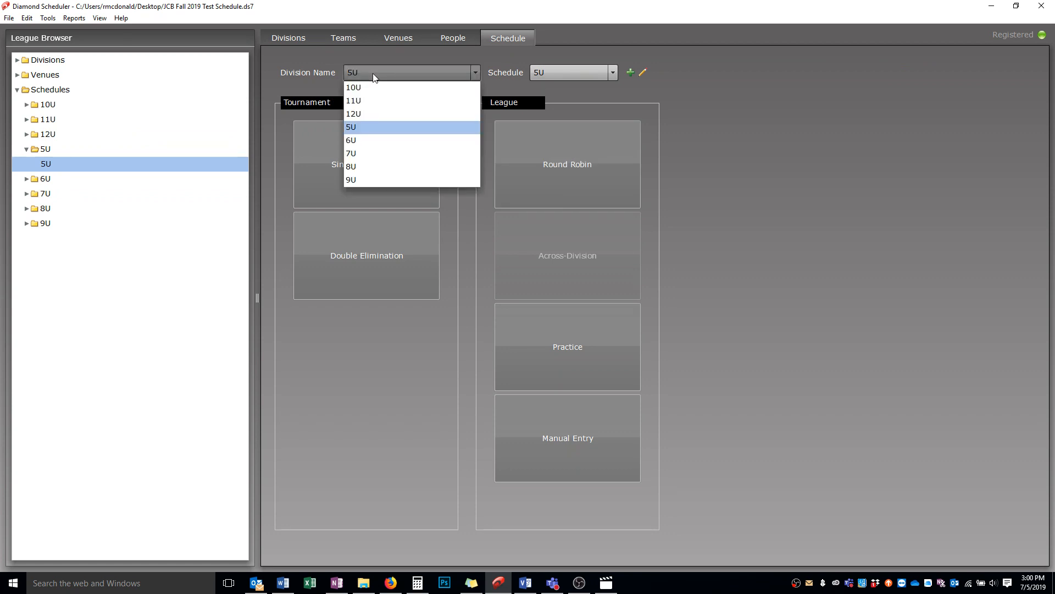
{"action": "left_click", "coordinate": [373, 127]}
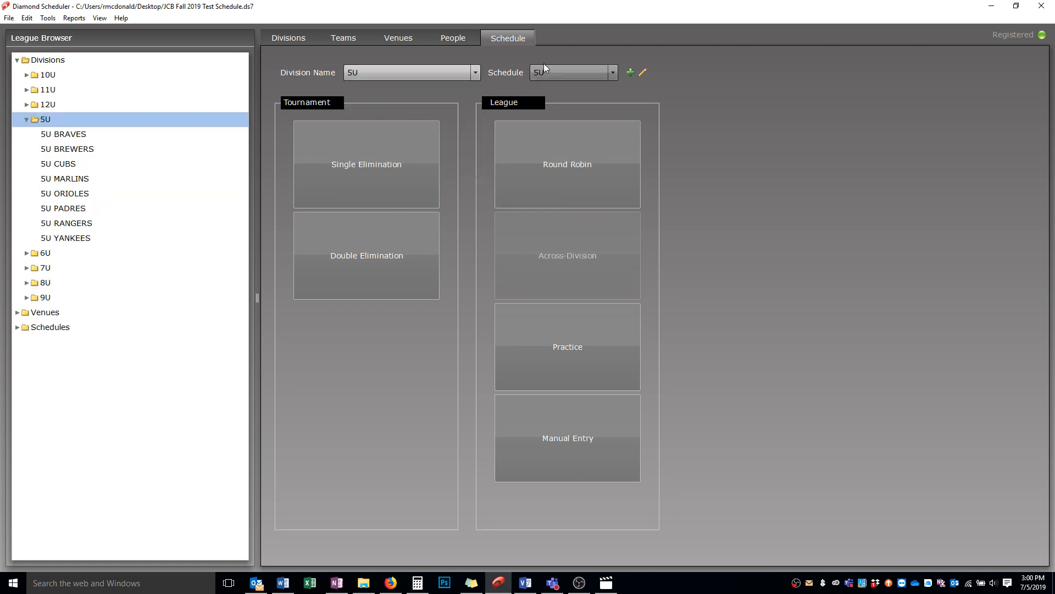
{"action": "left_click", "coordinate": [544, 72]}
{"action": "left_click", "coordinate": [544, 72]}
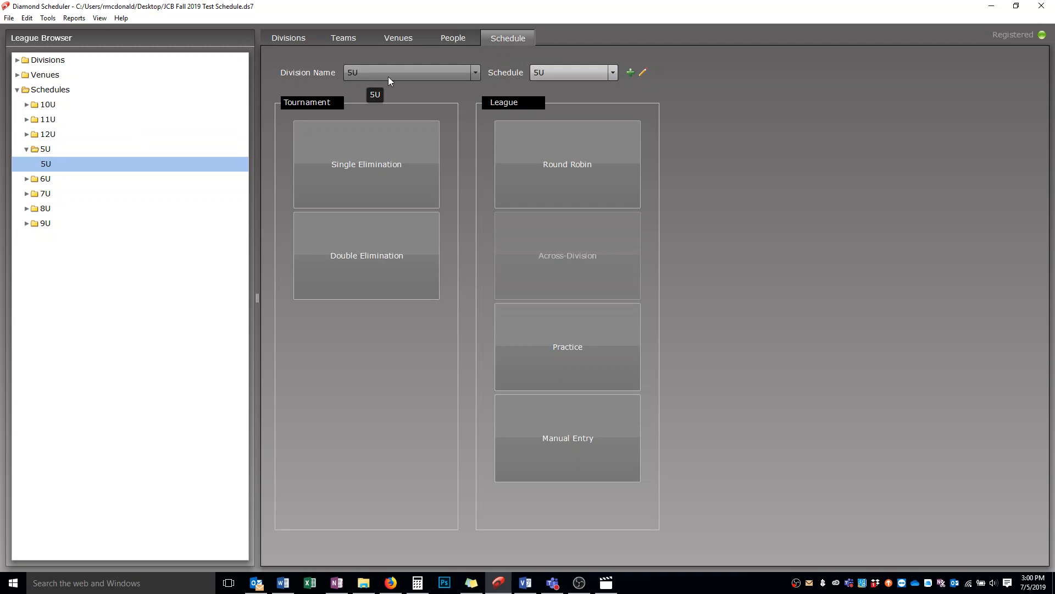
Step: Add a new schedule named 5U_Regular Season to the 5U division
{"action": "left_click", "coordinate": [631, 72]}
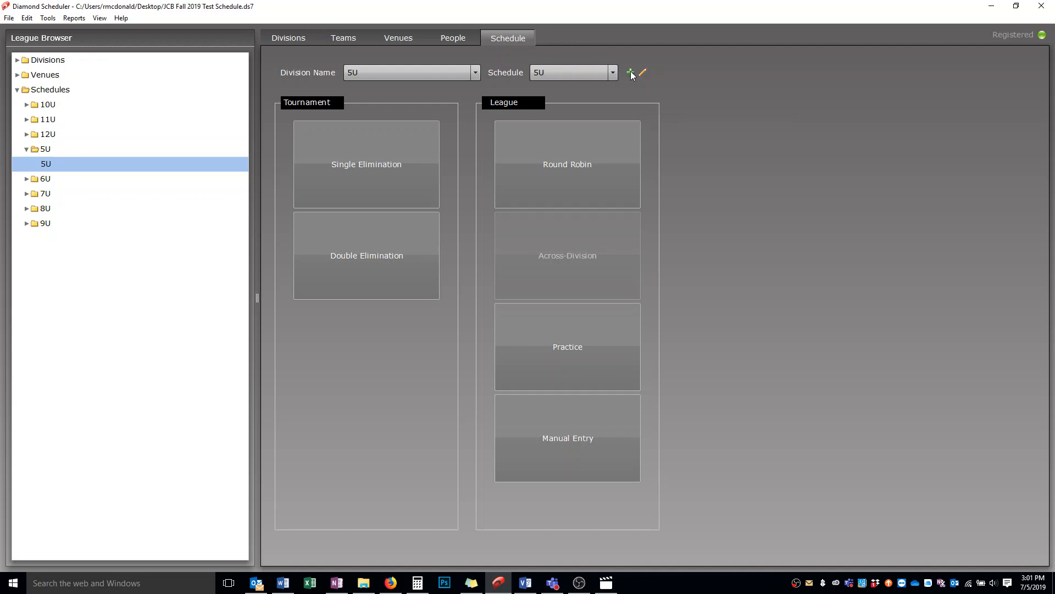
{"action": "left_click", "coordinate": [559, 296]}
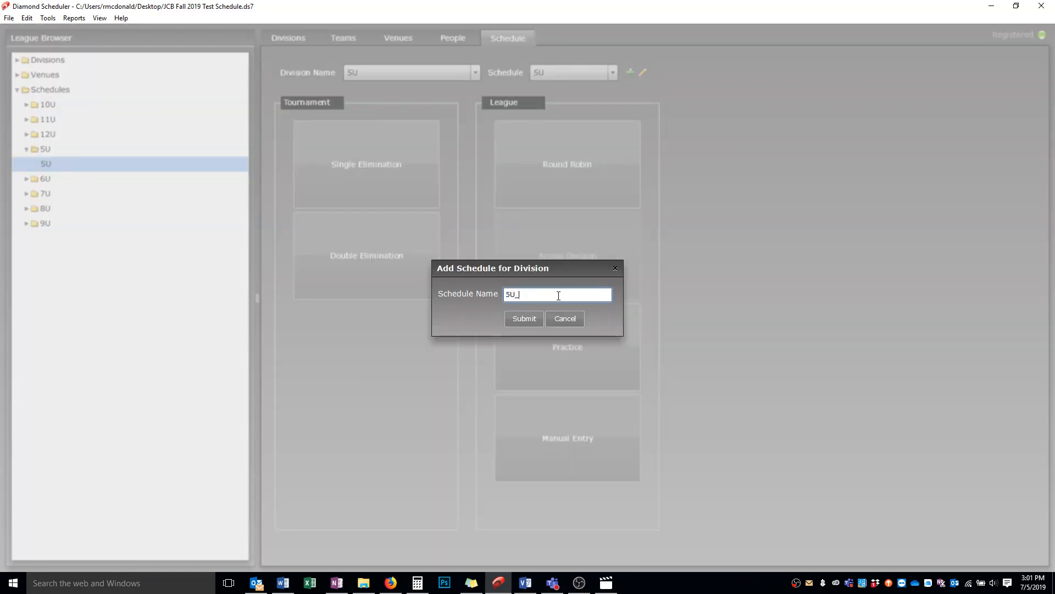
{"action": "type", "text": "Regular Season"}
{"action": "left_click", "coordinate": [526, 319]}
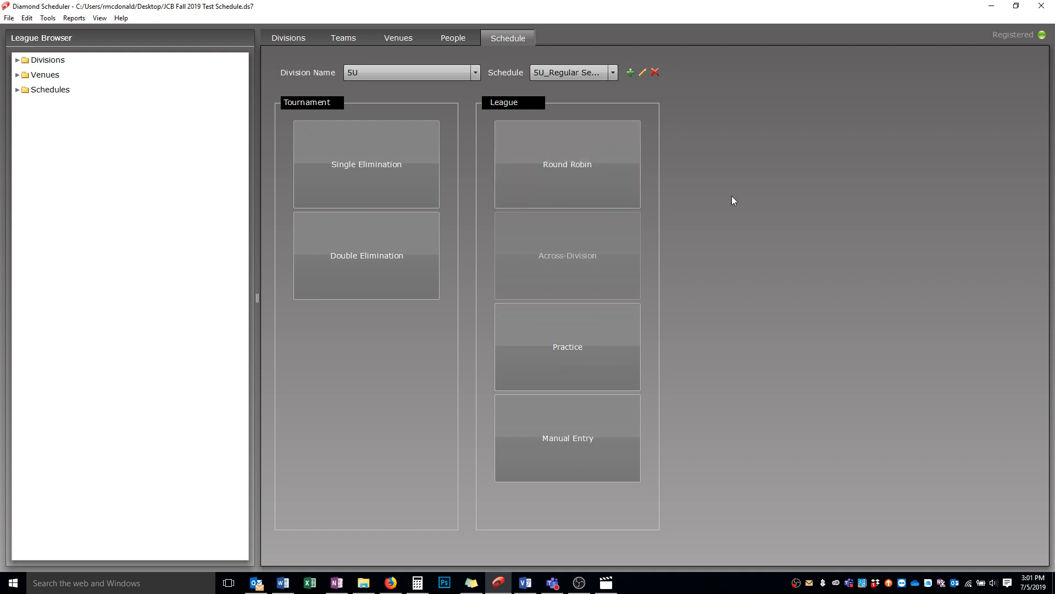
Step: Start a round robin league schedule for 5U and show its options for which timeslots to use
{"action": "left_click", "coordinate": [609, 183]}
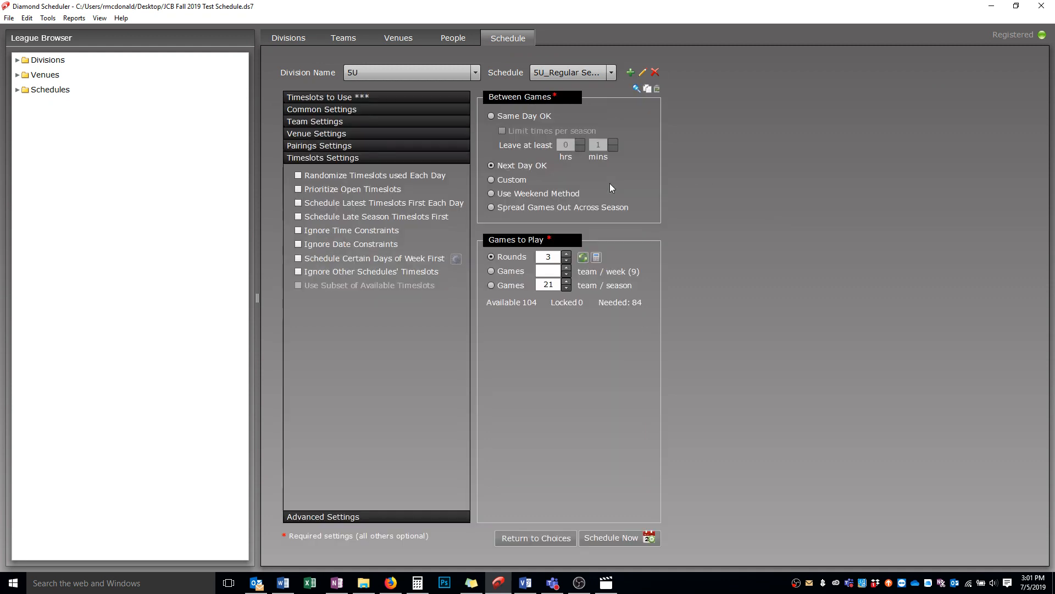
{"action": "left_click", "coordinate": [378, 109]}
{"action": "left_click", "coordinate": [396, 97]}
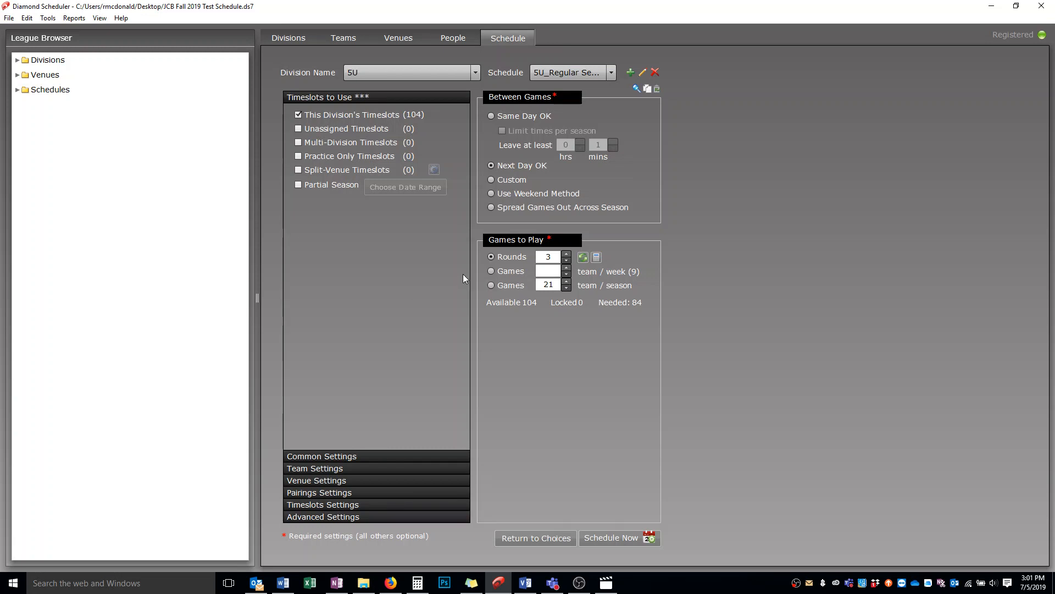
Step: Set the games to play to 10 per team per season and list the teams in the 5U division
{"action": "left_click", "coordinate": [491, 284]}
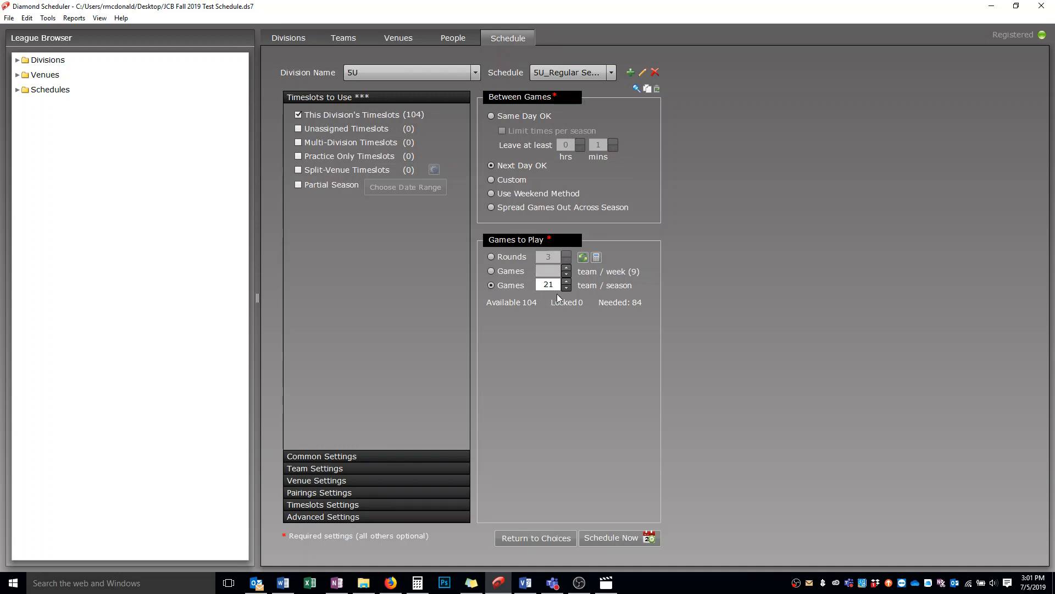
{"action": "left_click", "coordinate": [567, 289]}
{"action": "left_click", "coordinate": [567, 289]}
{"action": "left_click", "coordinate": [566, 288]}
{"action": "left_click", "coordinate": [567, 289]}
{"action": "left_click", "coordinate": [567, 288]}
{"action": "left_click", "coordinate": [566, 288]}
{"action": "left_click", "coordinate": [17, 60]}
{"action": "left_click", "coordinate": [26, 119]}
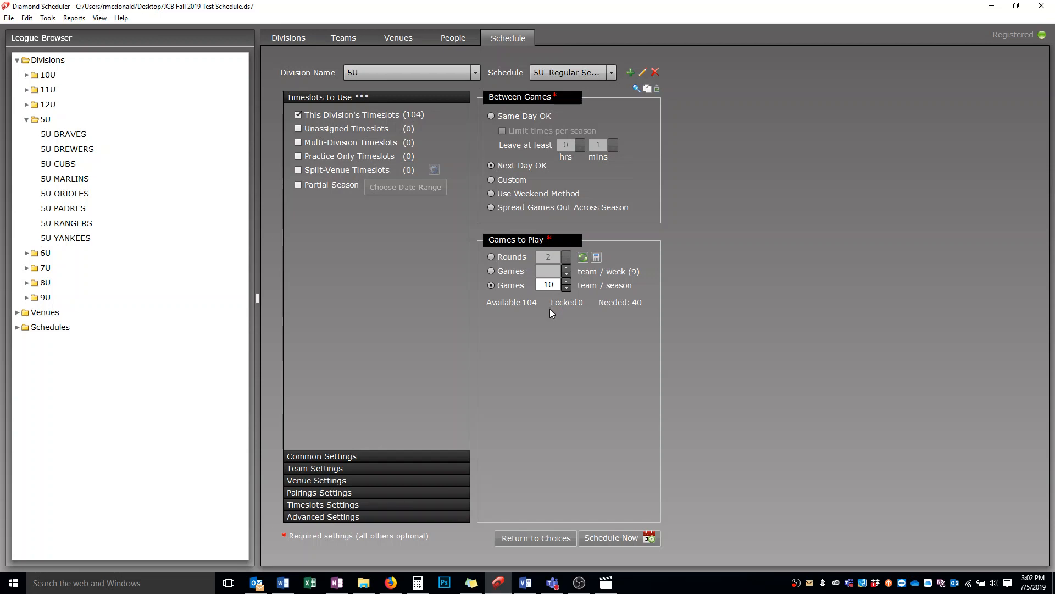
Step: Restrict the schedule to a partial season from 09/28/2019 to 11/23/2019
{"action": "left_click", "coordinate": [299, 185]}
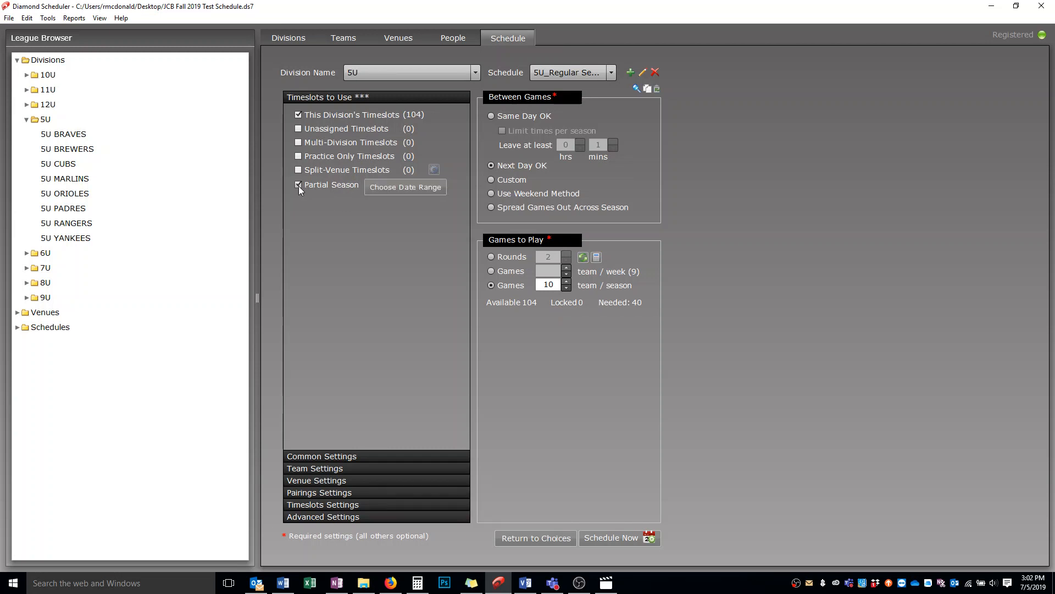
{"action": "left_click", "coordinate": [381, 189]}
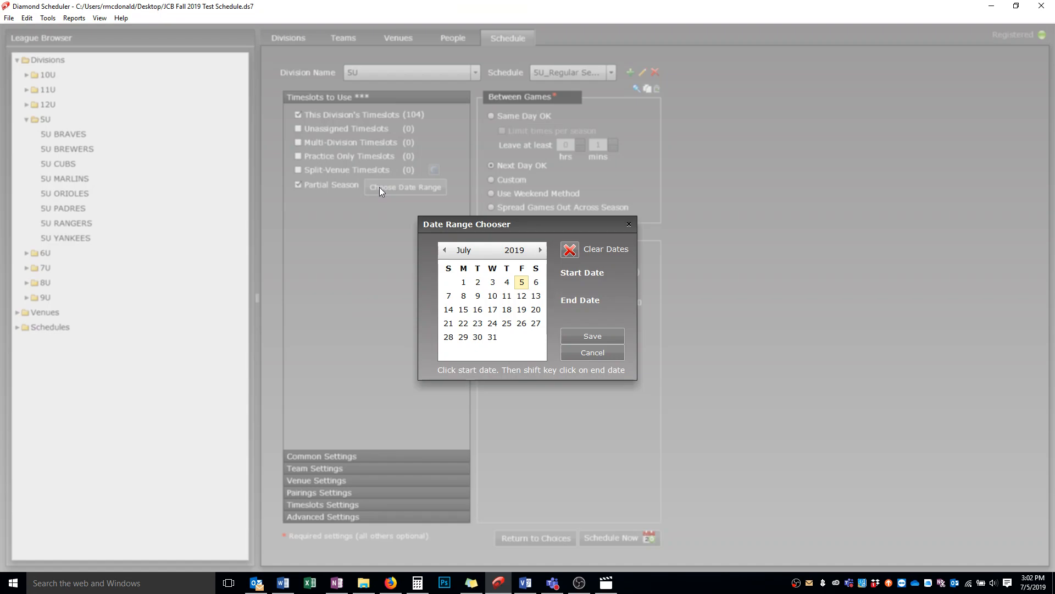
{"action": "left_click", "coordinate": [541, 250]}
{"action": "left_click", "coordinate": [541, 250]}
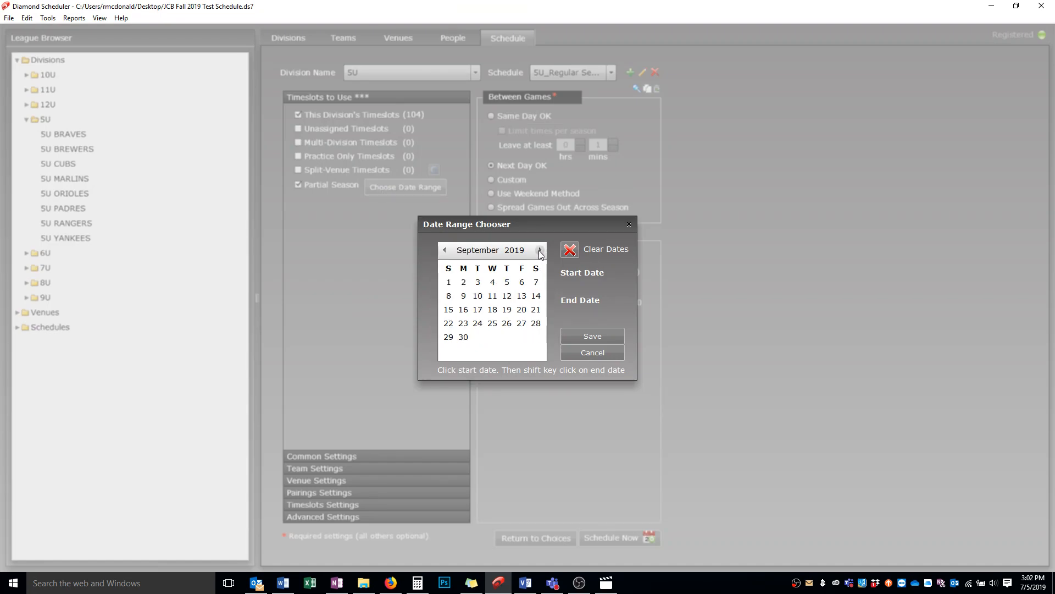
{"action": "left_click", "coordinate": [536, 324]}
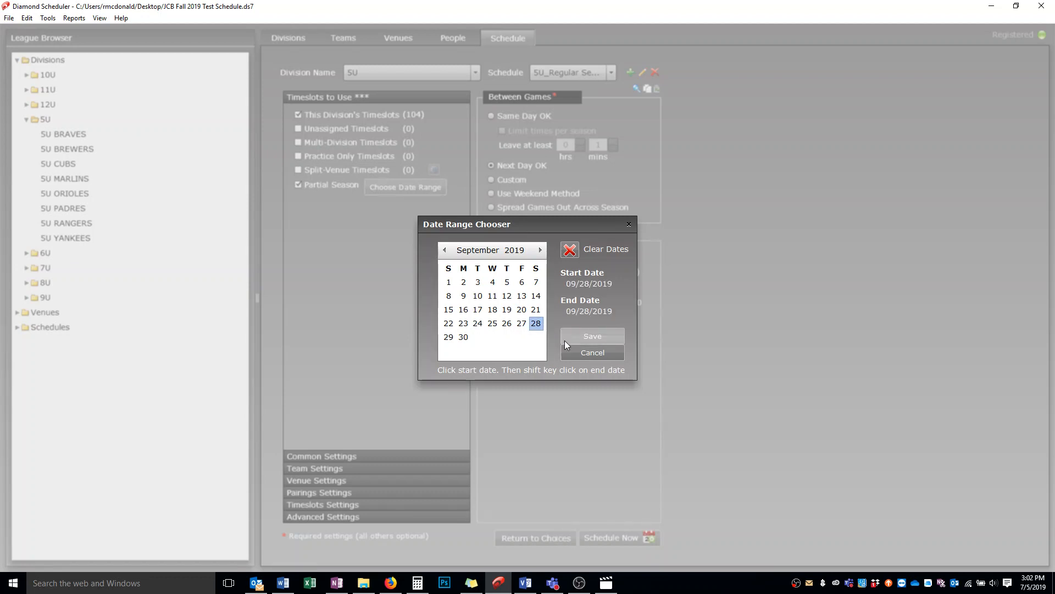
{"action": "left_click", "coordinate": [540, 250]}
{"action": "left_click", "coordinate": [540, 250]}
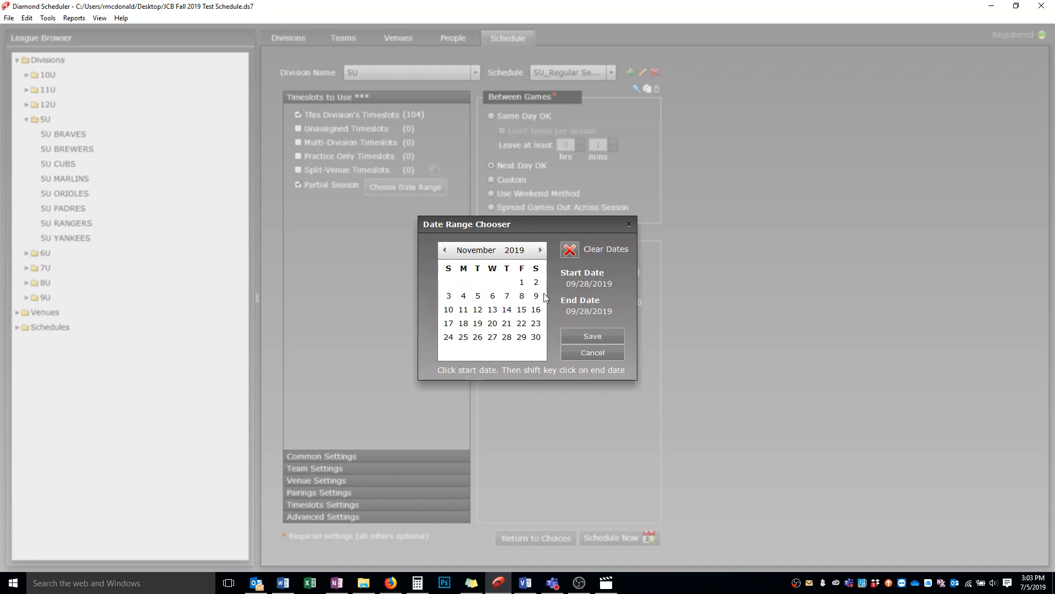
{"action": "left_click", "coordinate": [536, 323], "text": "shift"}
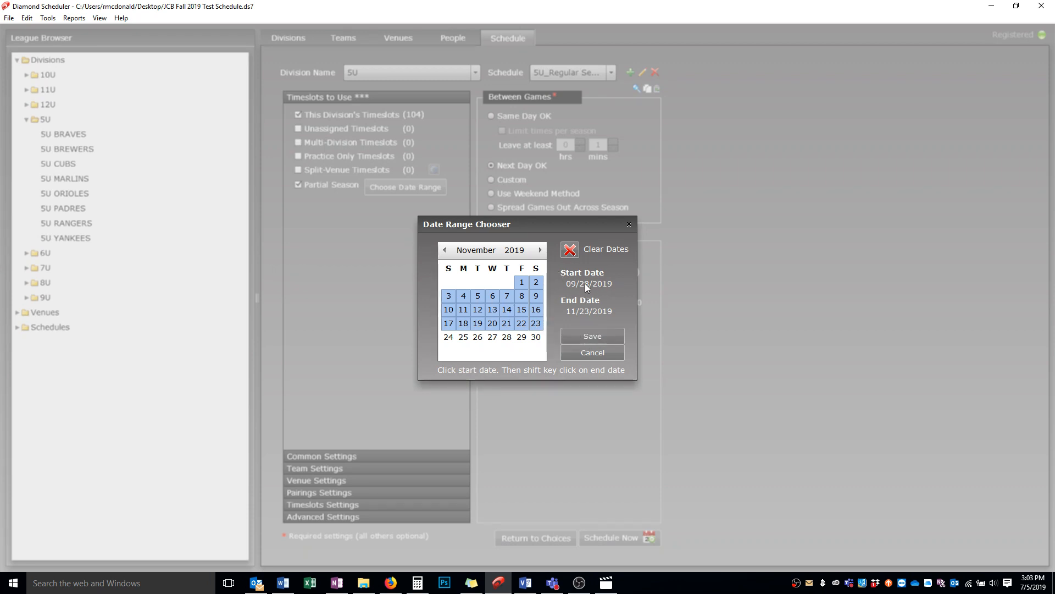
{"action": "left_click", "coordinate": [591, 333]}
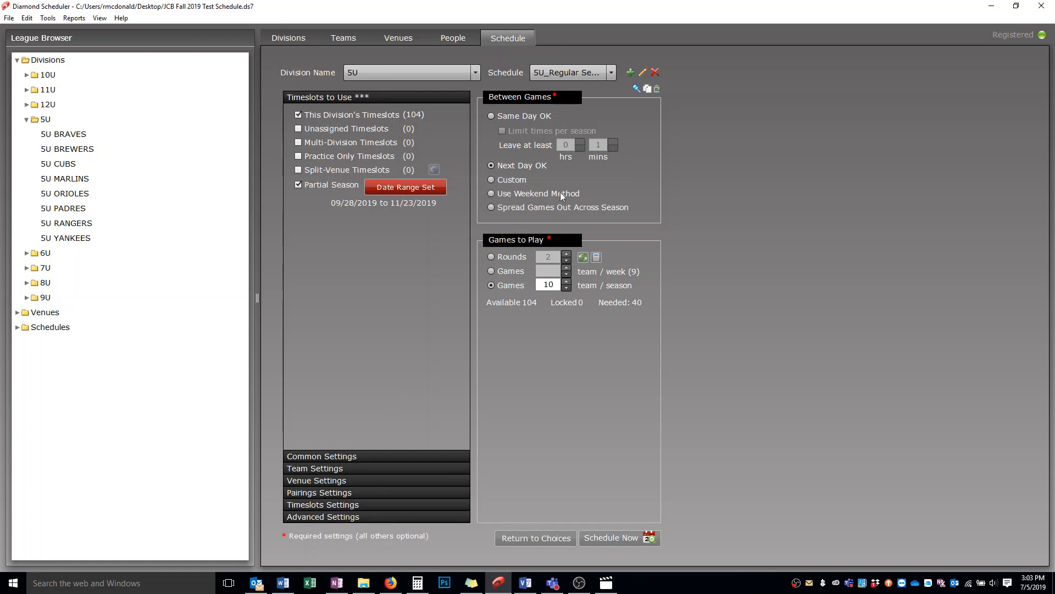
Step: Use the weekend method between games and limit each team to a maximum of 2 games per week
{"action": "left_click", "coordinate": [506, 194]}
{"action": "mouse_move", "coordinate": [531, 196]}
{"action": "left_click", "coordinate": [335, 457]}
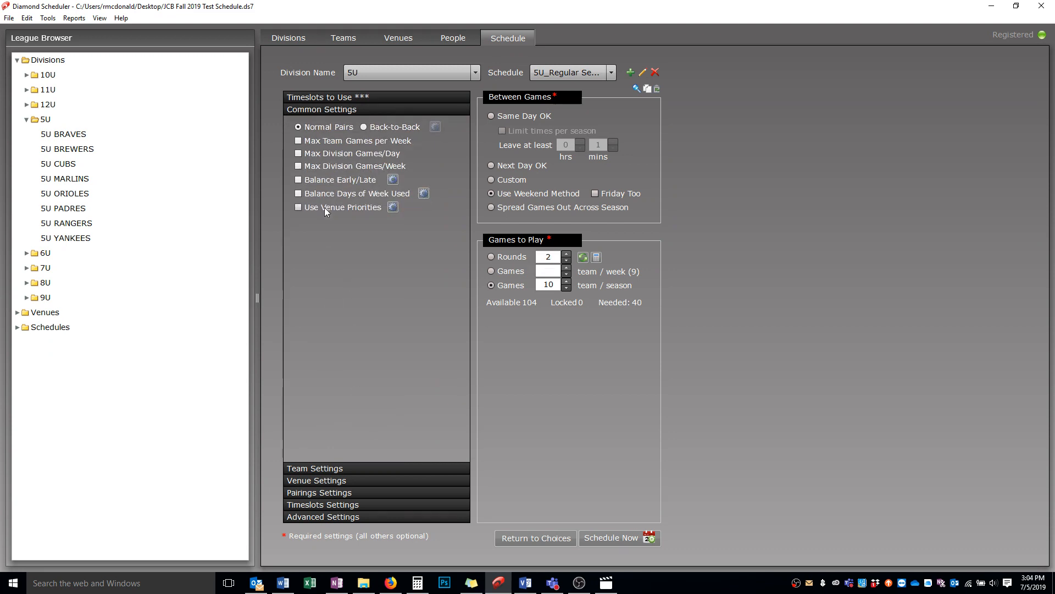
{"action": "left_click", "coordinate": [299, 141]}
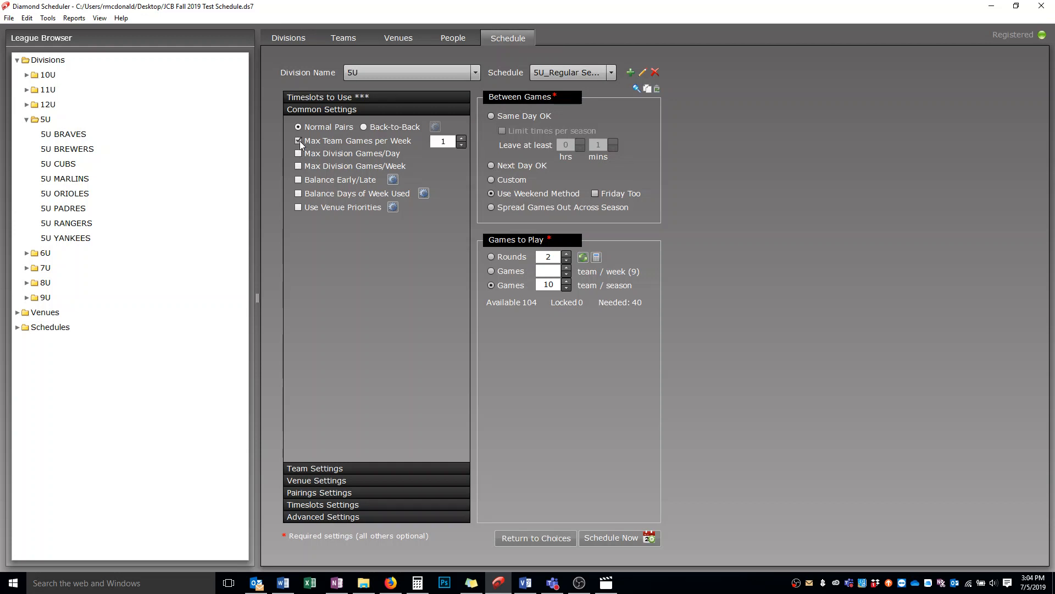
{"action": "left_click", "coordinate": [461, 138]}
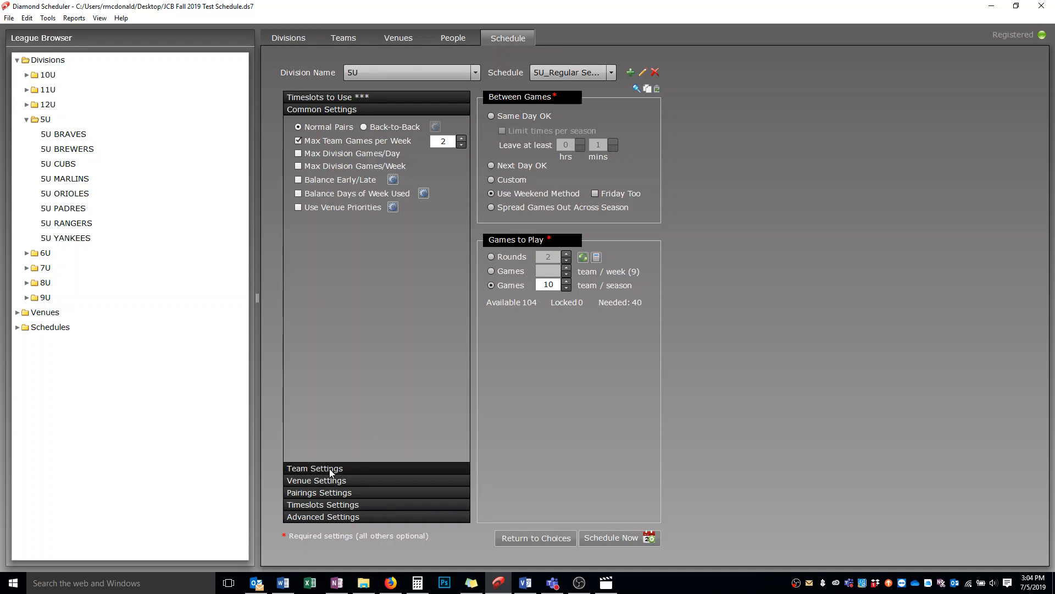
Step: Review the optional team, venue and pairings settings for the 5U round robin schedule
{"action": "left_click", "coordinate": [305, 469]}
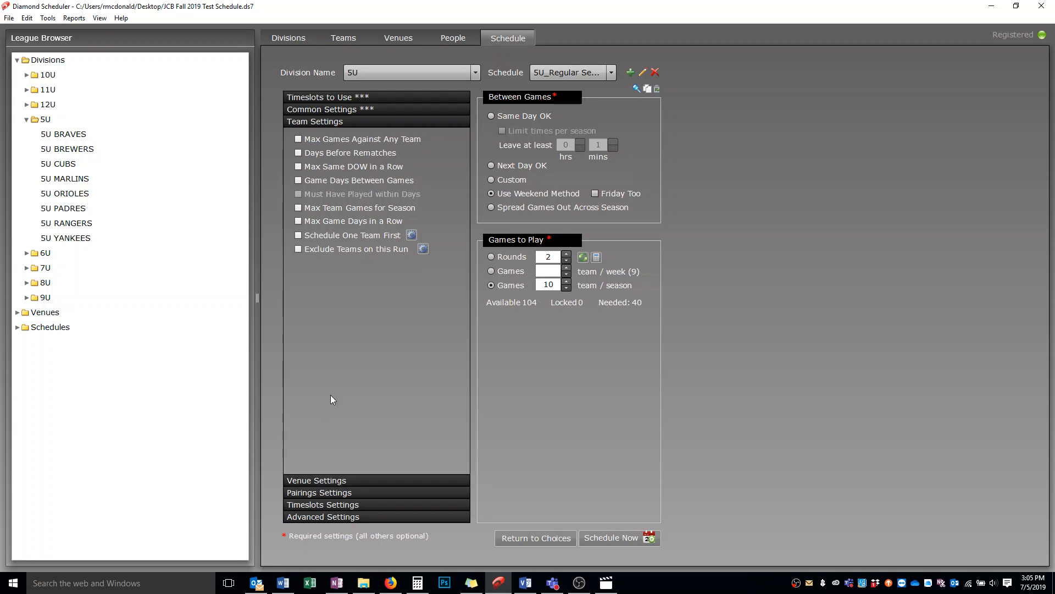
{"action": "left_click", "coordinate": [333, 481]}
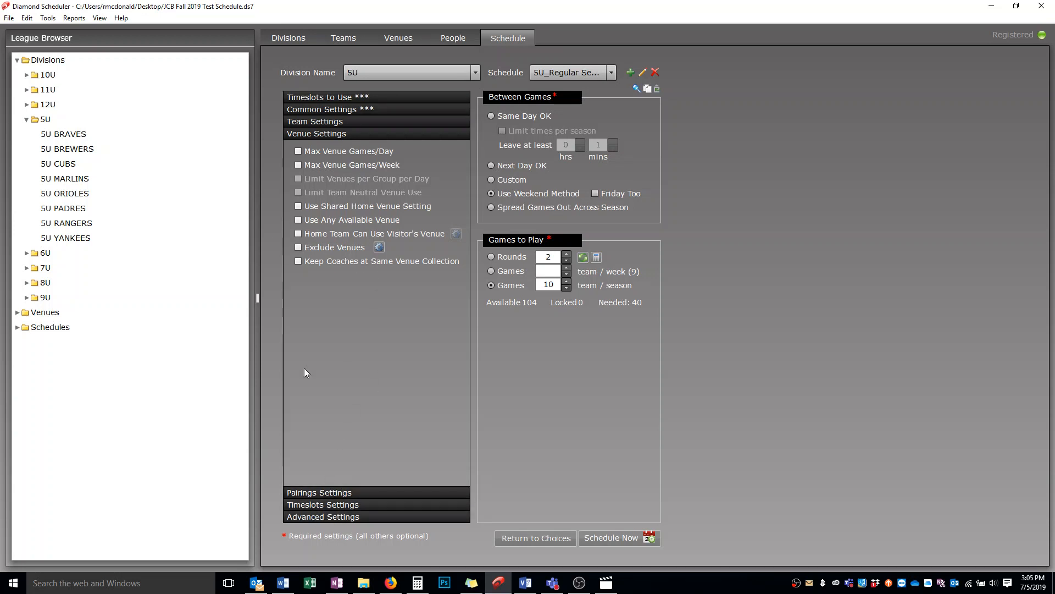
{"action": "left_click", "coordinate": [309, 494]}
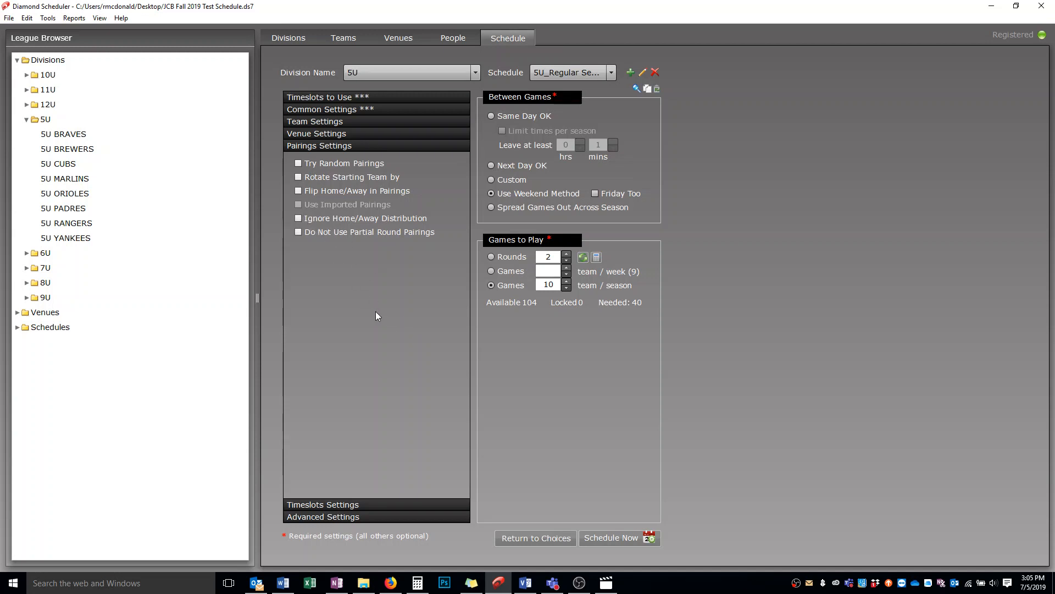
Step: Schedule certain days of the week first for 5U, in the order Saturday, Tuesday, Thursday, Monday, Wednesday, Friday, Sunday
{"action": "left_click", "coordinate": [352, 504]}
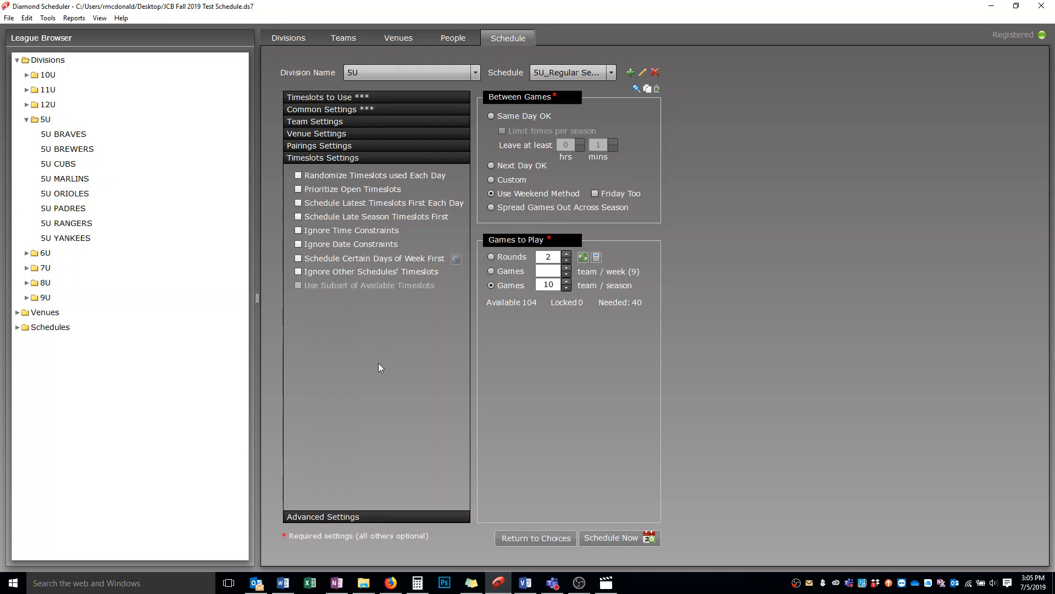
{"action": "left_click", "coordinate": [299, 258]}
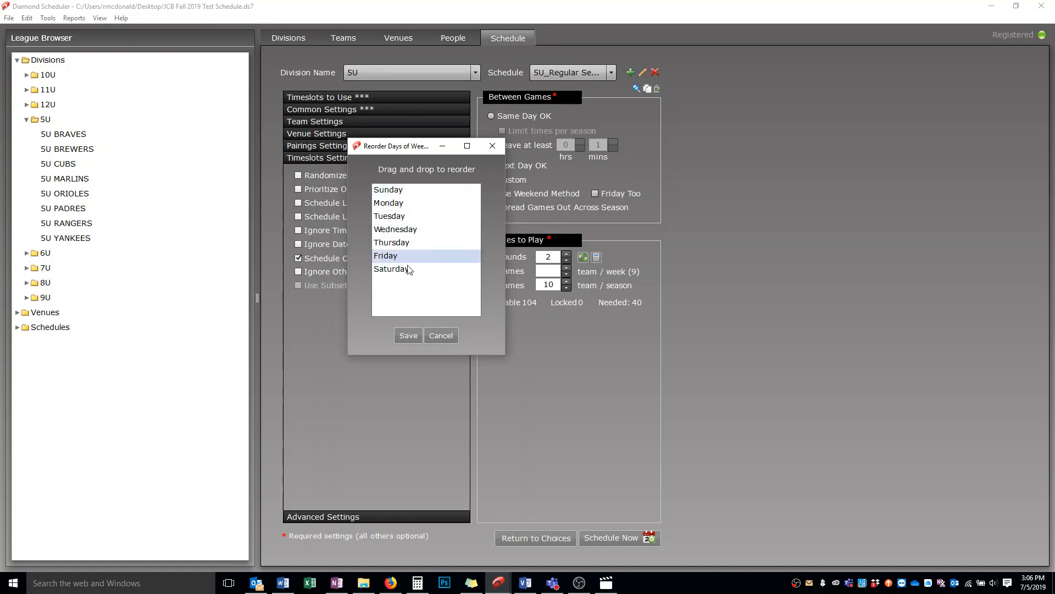
{"action": "left_click_drag", "start_coordinate": [408, 272], "coordinate": [417, 190]}
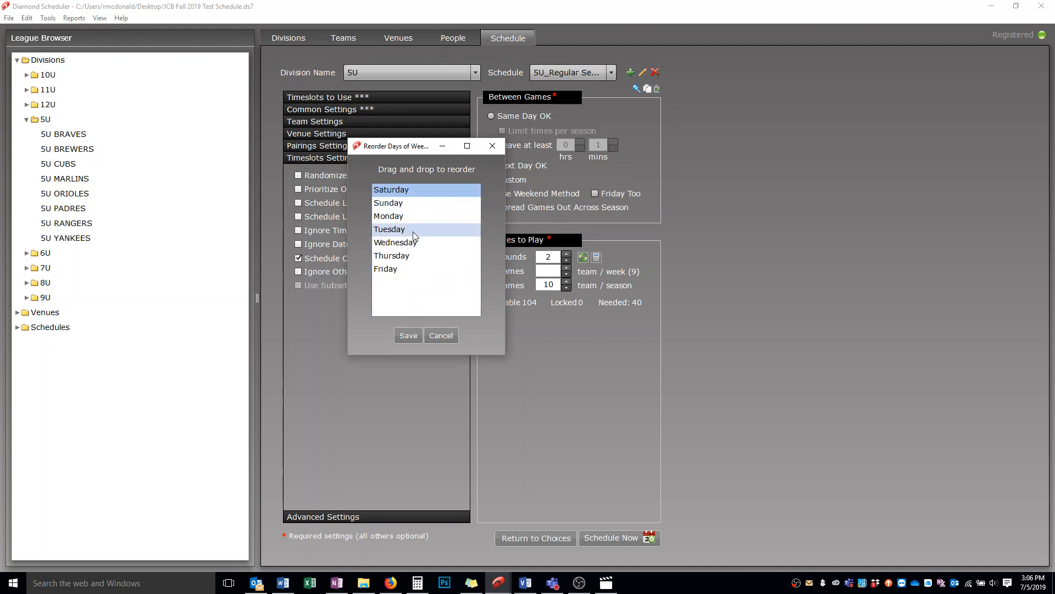
{"action": "left_click_drag", "start_coordinate": [415, 235], "coordinate": [417, 204]}
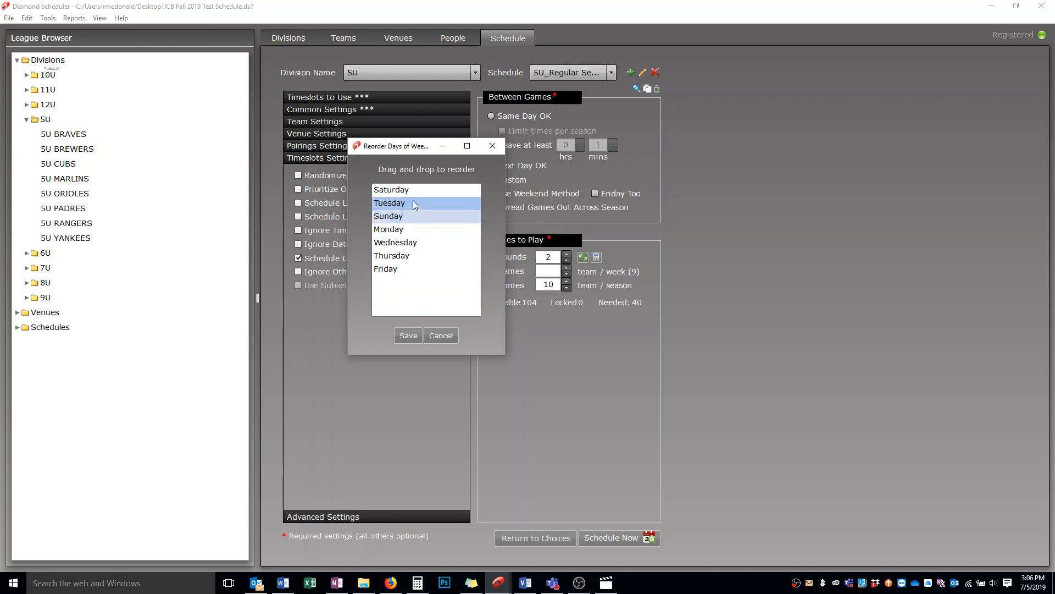
{"action": "left_click_drag", "start_coordinate": [415, 256], "coordinate": [416, 214]}
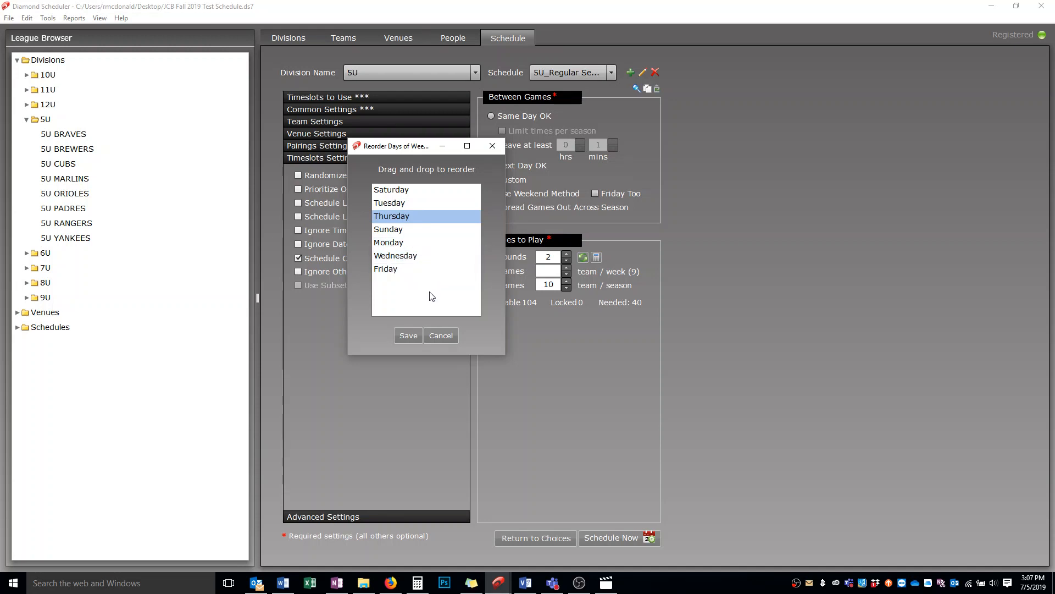
{"action": "left_click", "coordinate": [405, 230]}
{"action": "left_click_drag", "start_coordinate": [405, 229], "coordinate": [412, 277]}
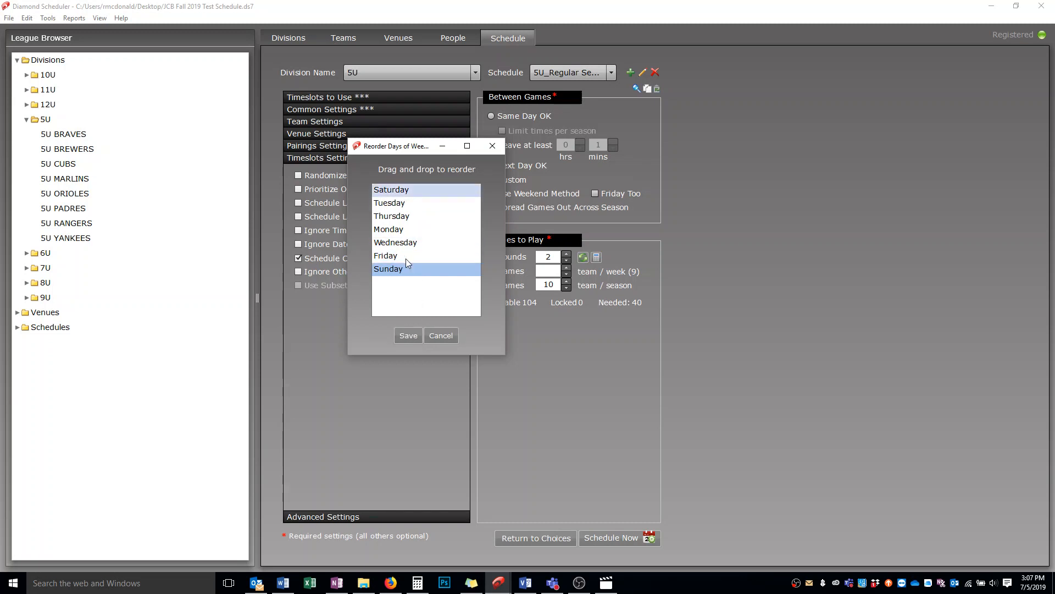
{"action": "left_click", "coordinate": [413, 334]}
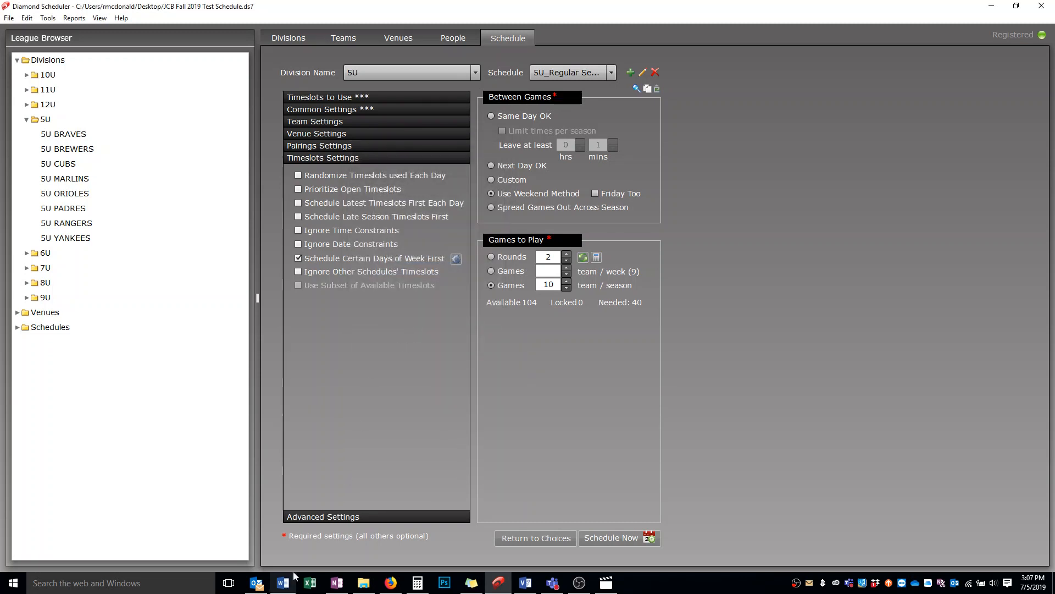
Step: Generate the 5U schedule, using Keep Rotating Team Pairings to resolve unscheduled games, and lock the scheduled games
{"action": "left_click", "coordinate": [319, 517]}
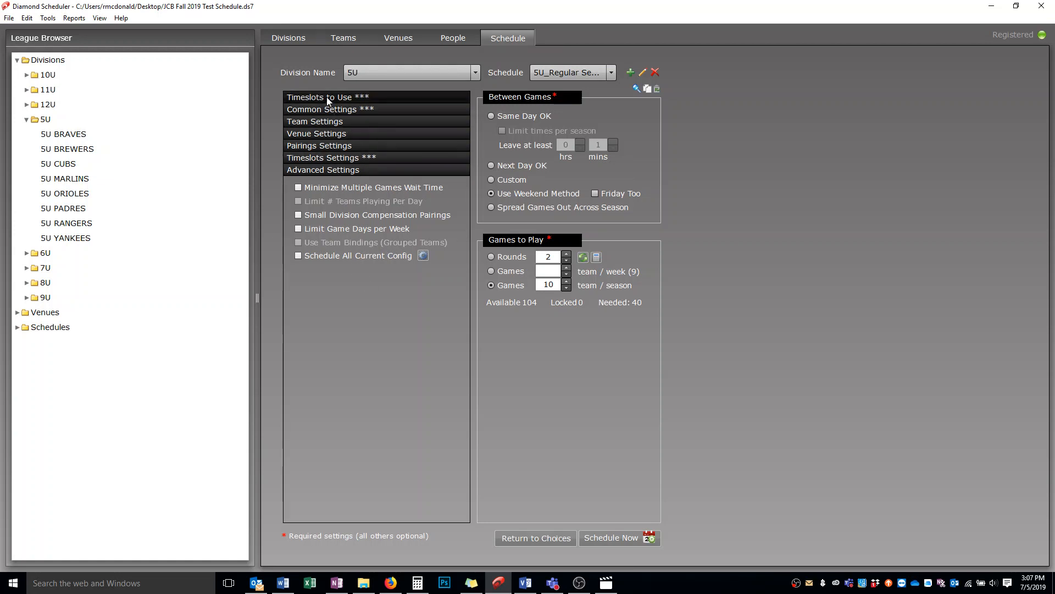
{"action": "left_click", "coordinate": [349, 97]}
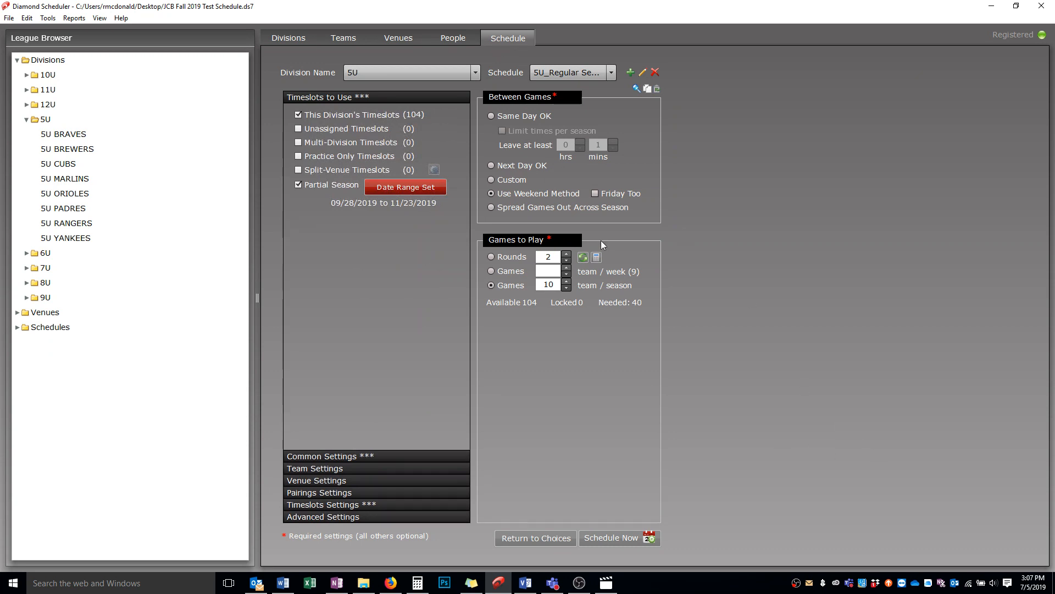
{"action": "left_click", "coordinate": [611, 539]}
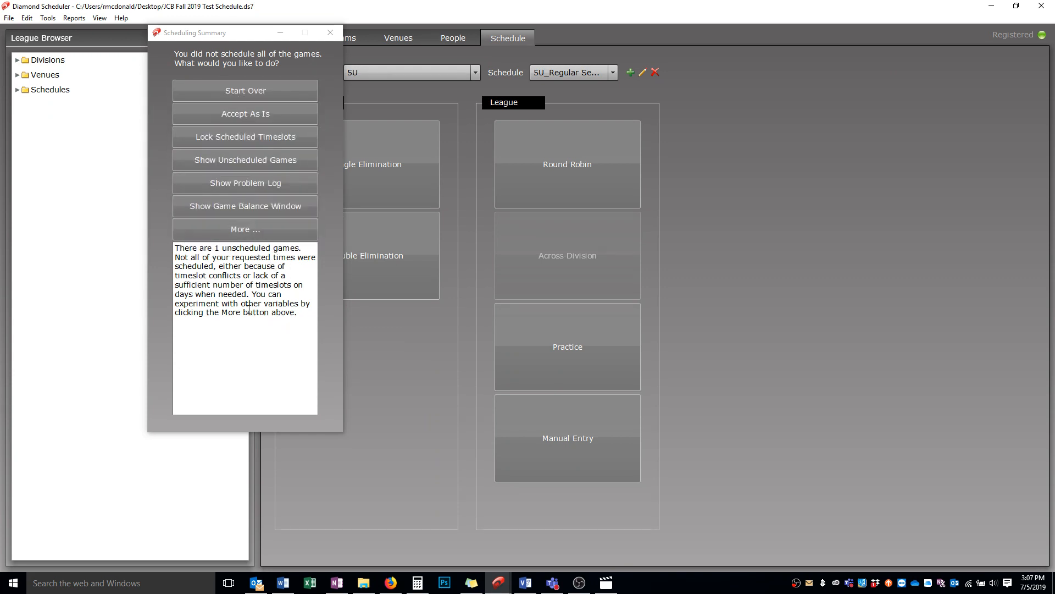
{"action": "left_click", "coordinate": [246, 229]}
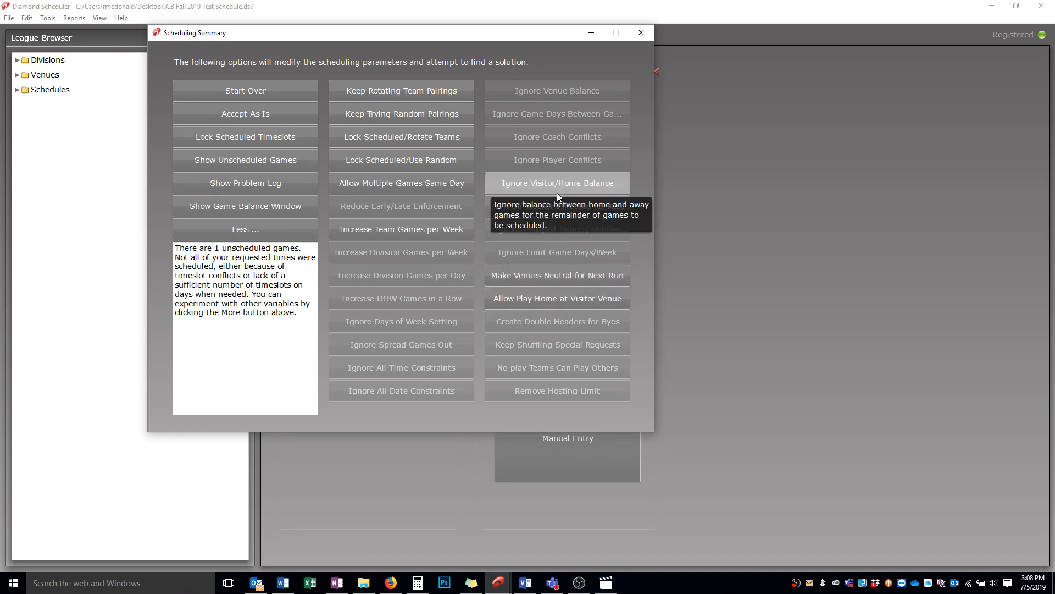
{"action": "left_click", "coordinate": [396, 92]}
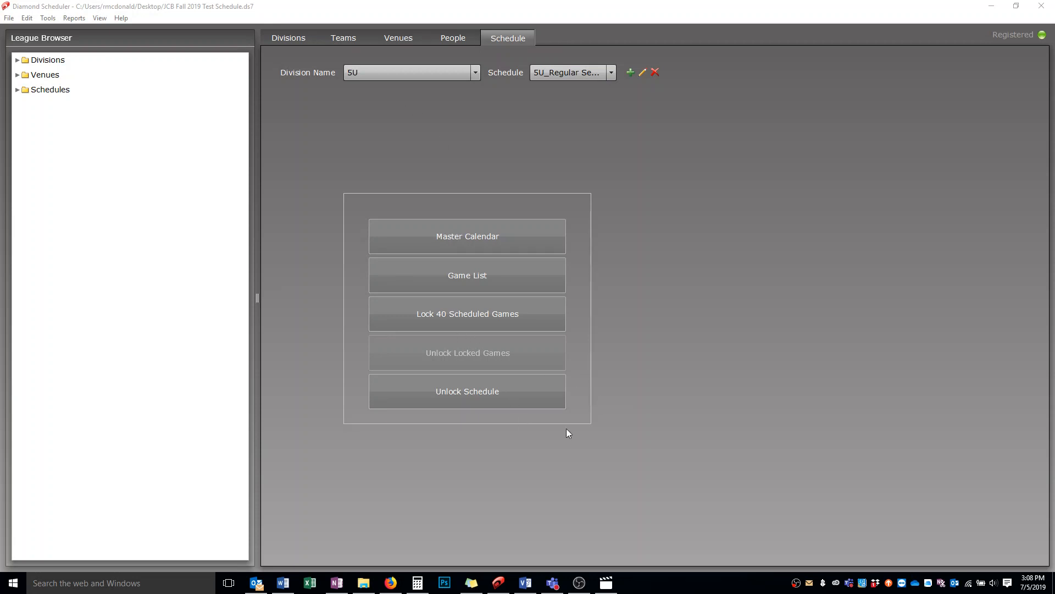
{"action": "left_click", "coordinate": [449, 319]}
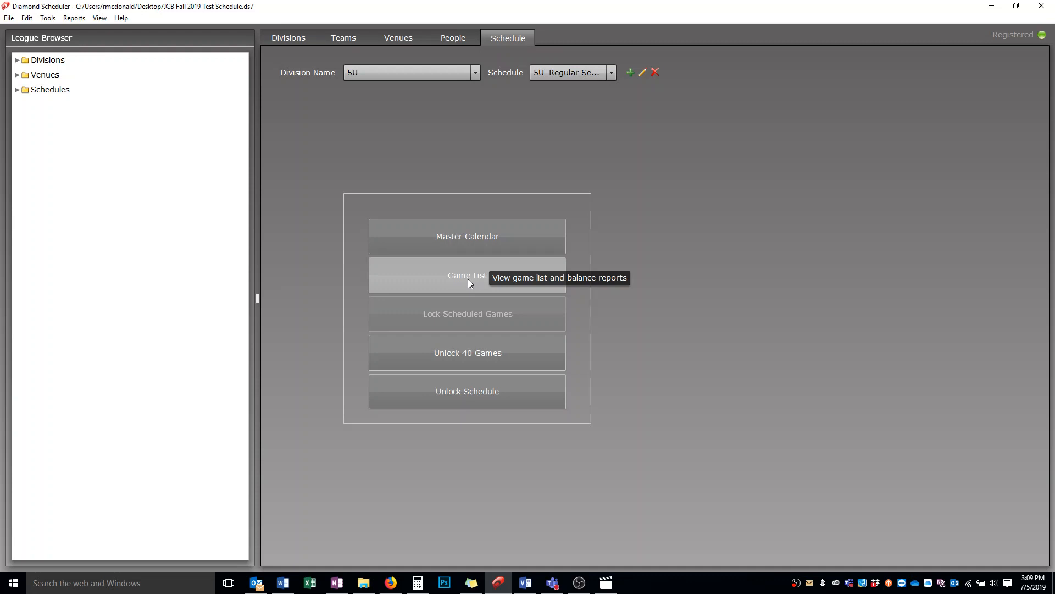
Step: Examine the 5U games in the master calendar from September to November 2019, with venues limited to the checked divisions
{"action": "left_click", "coordinate": [466, 236]}
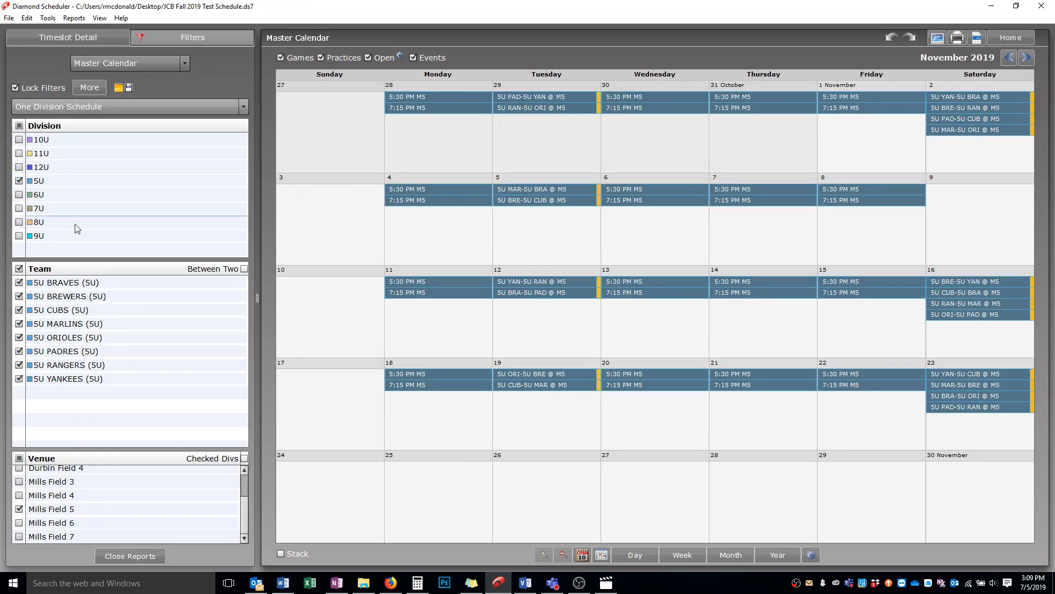
{"action": "left_click", "coordinate": [244, 459]}
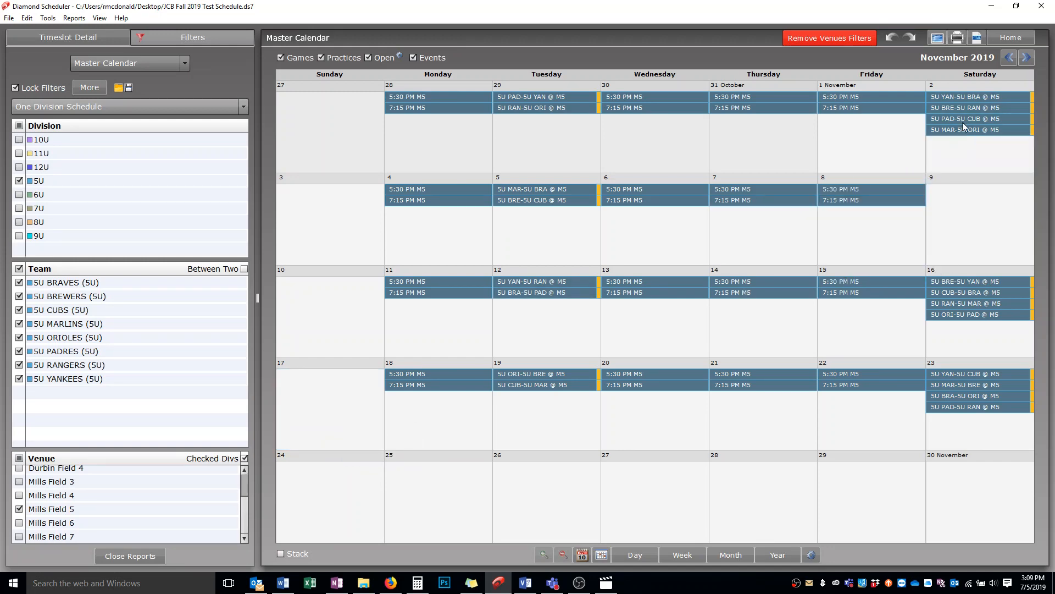
{"action": "left_click", "coordinate": [1009, 58]}
{"action": "left_click", "coordinate": [1009, 58]}
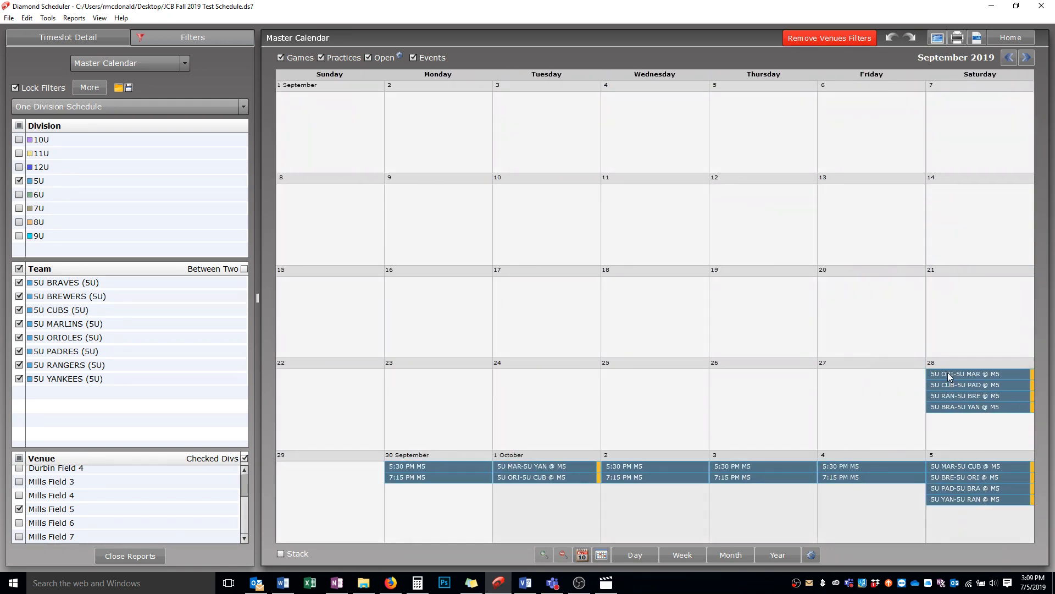
{"action": "mouse_move", "coordinate": [950, 377]}
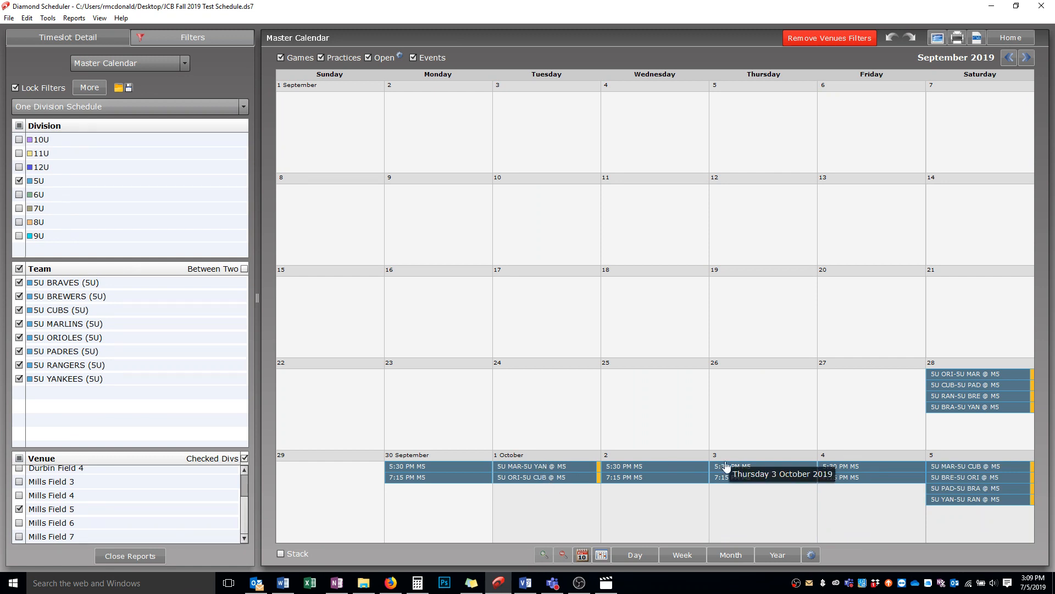
{"action": "mouse_move", "coordinate": [556, 469]}
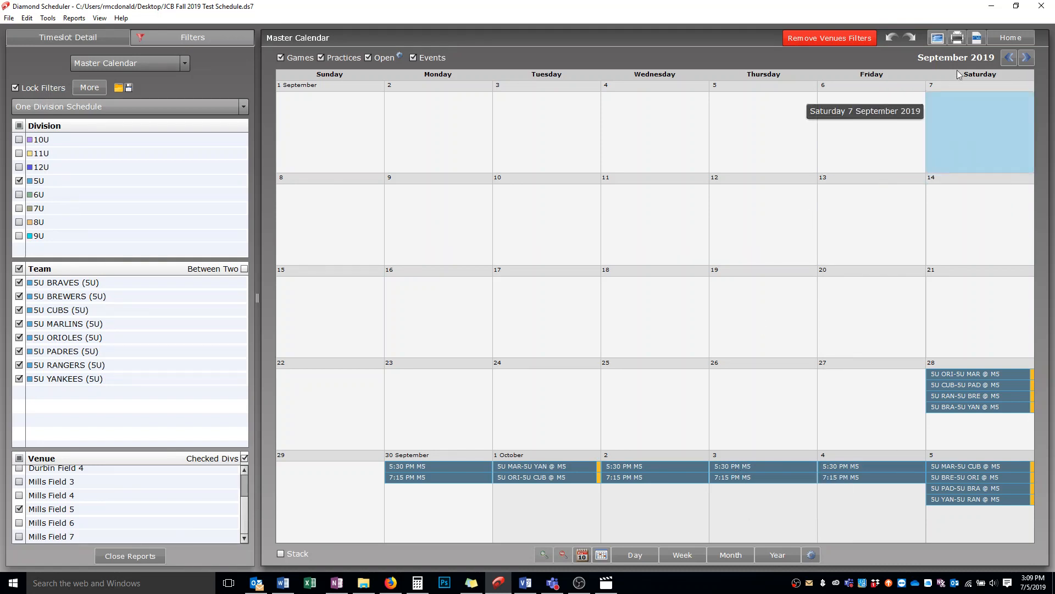
{"action": "left_click", "coordinate": [1030, 59]}
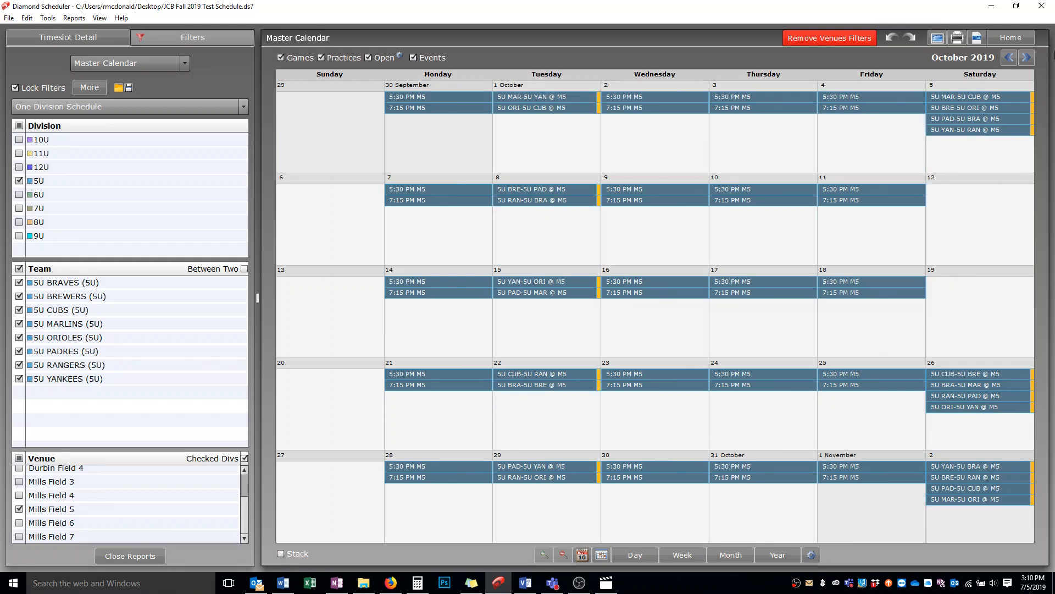
{"action": "left_click", "coordinate": [1033, 59]}
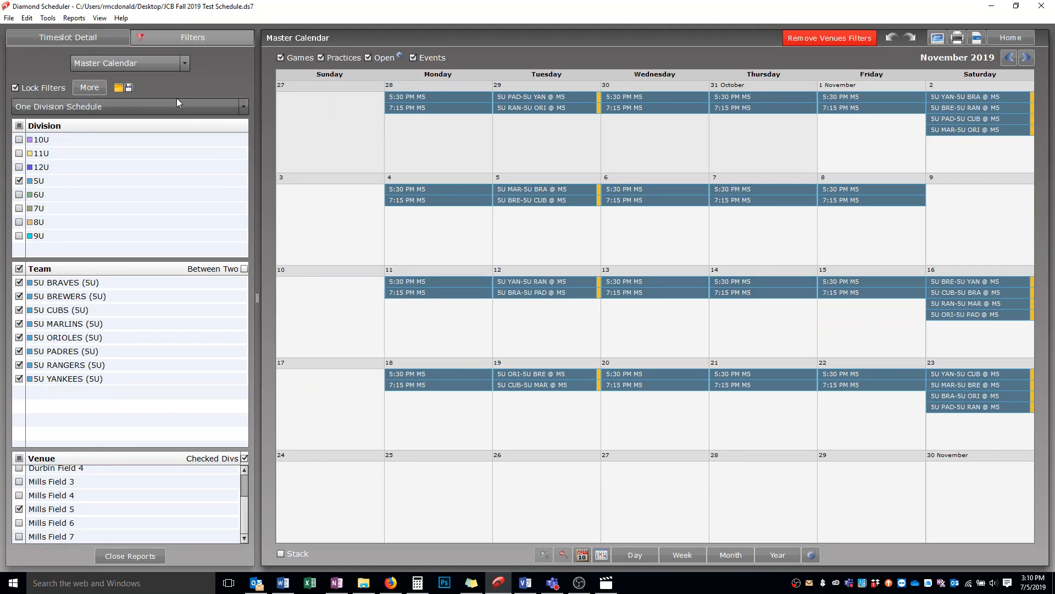
Step: Return to the home screen and start a round robin league schedule for the 6U division
{"action": "left_click", "coordinate": [100, 18]}
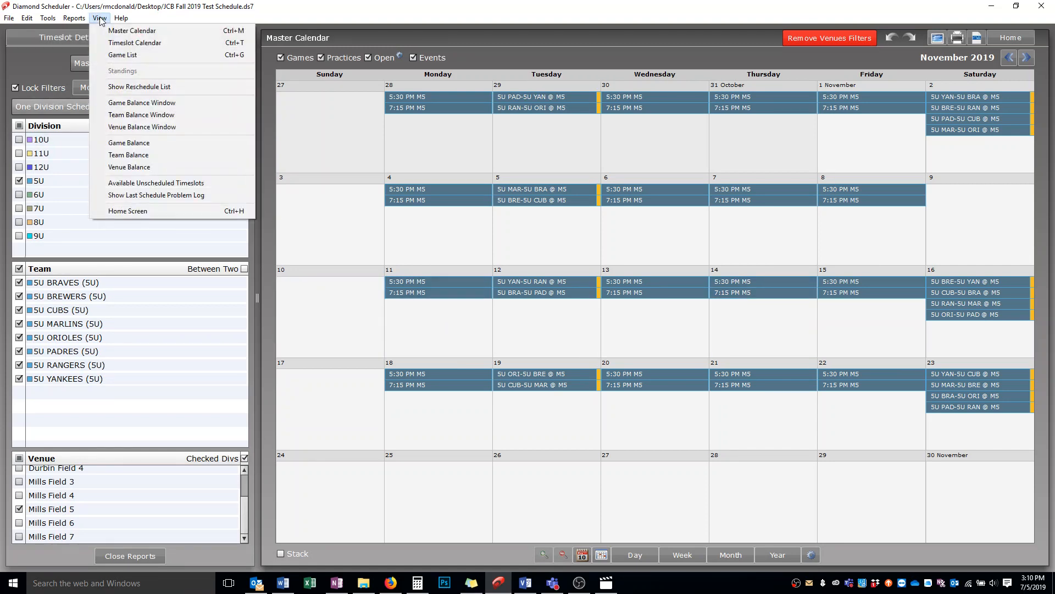
{"action": "left_click", "coordinate": [130, 212]}
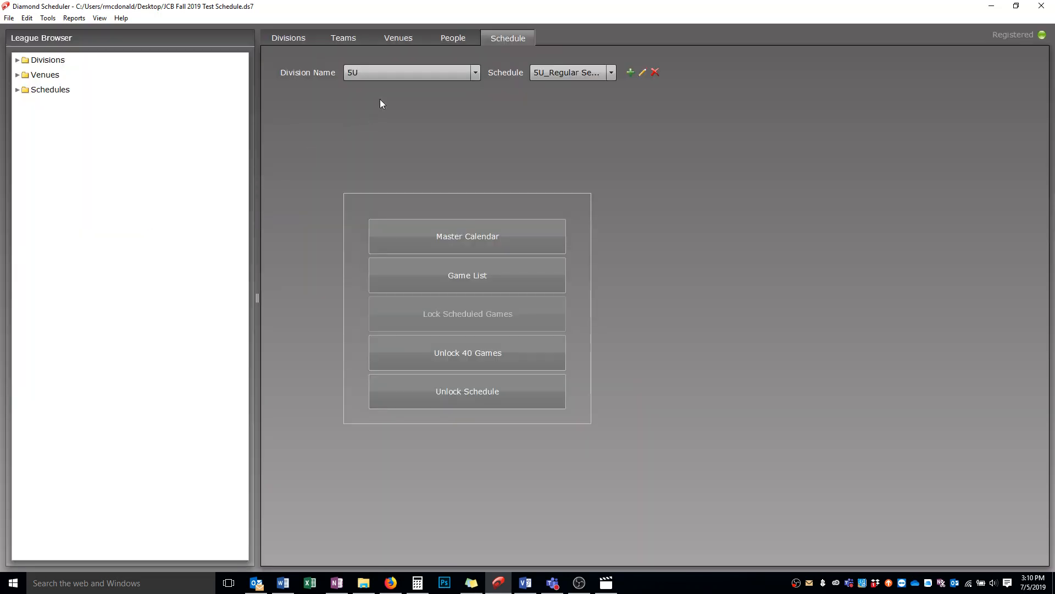
{"action": "left_click", "coordinate": [390, 72]}
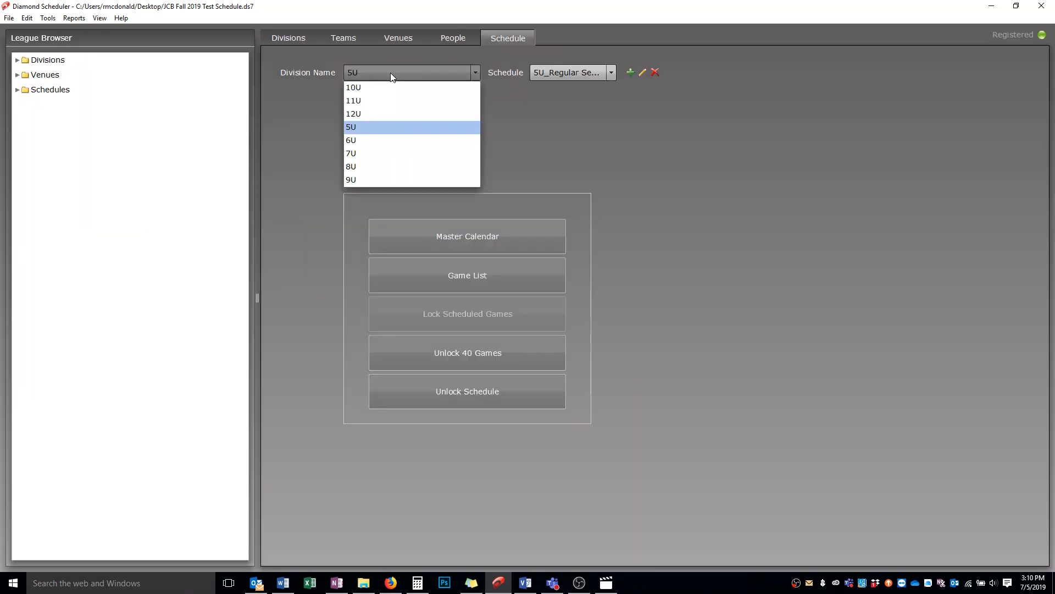
{"action": "left_click", "coordinate": [380, 140]}
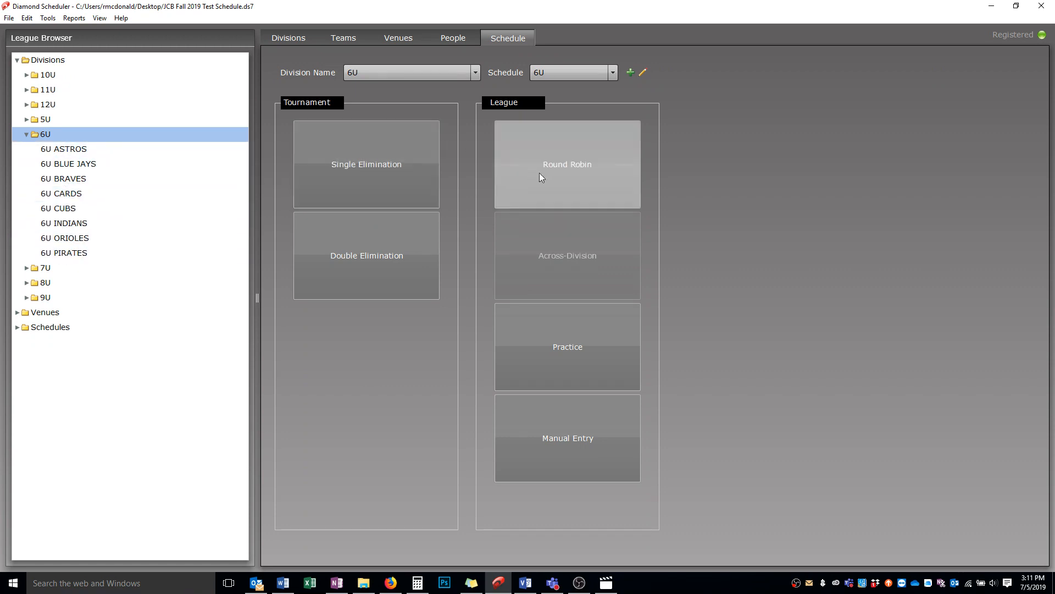
{"action": "left_click", "coordinate": [558, 176]}
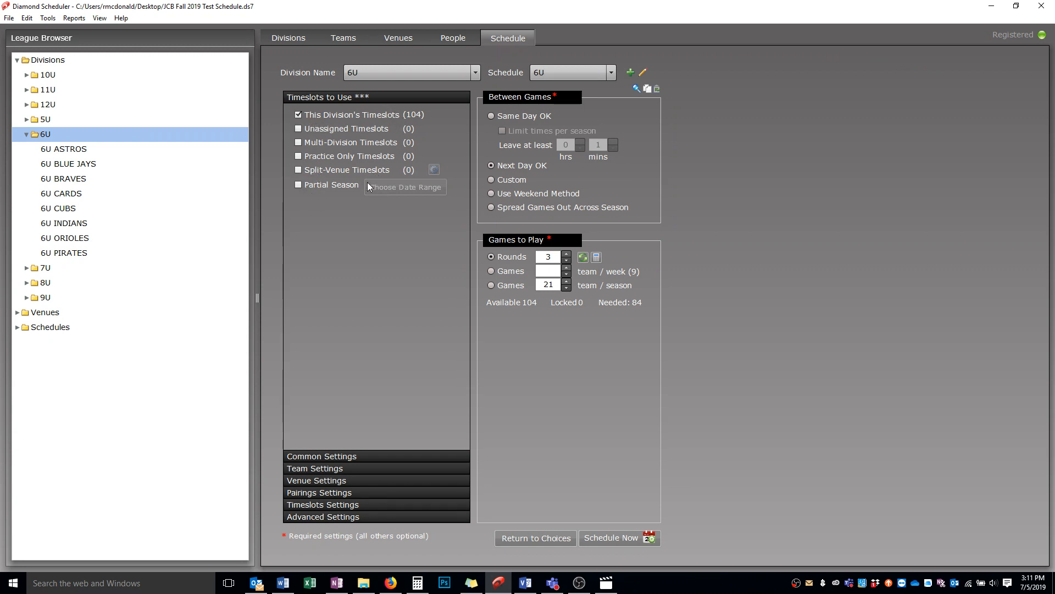
Step: Restrict the 6U schedule to a partial season from 09/28/2019 to 11/23/2019
{"action": "left_click", "coordinate": [298, 185]}
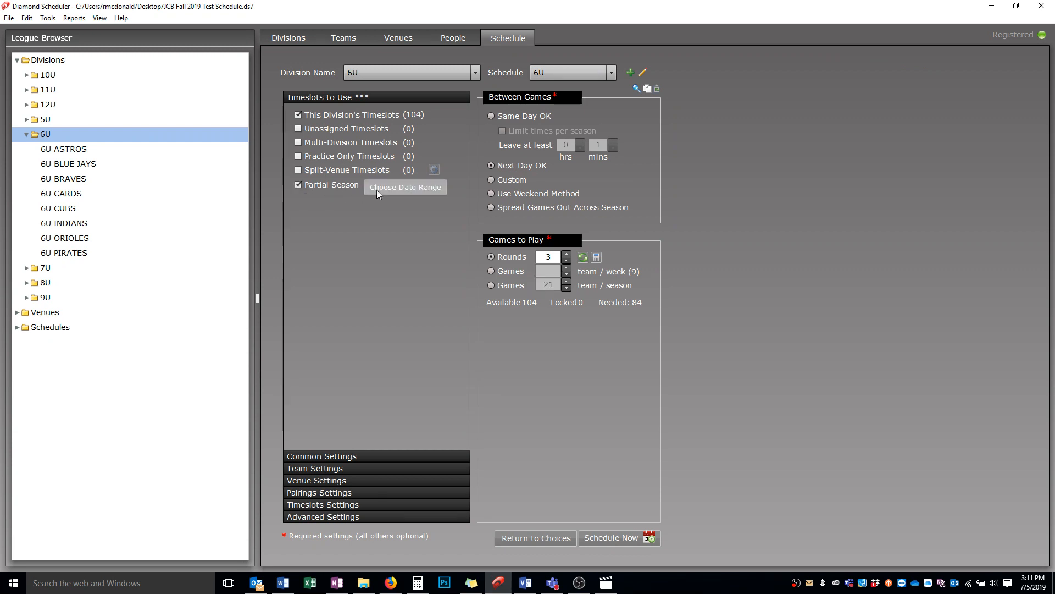
{"action": "left_click", "coordinate": [405, 187]}
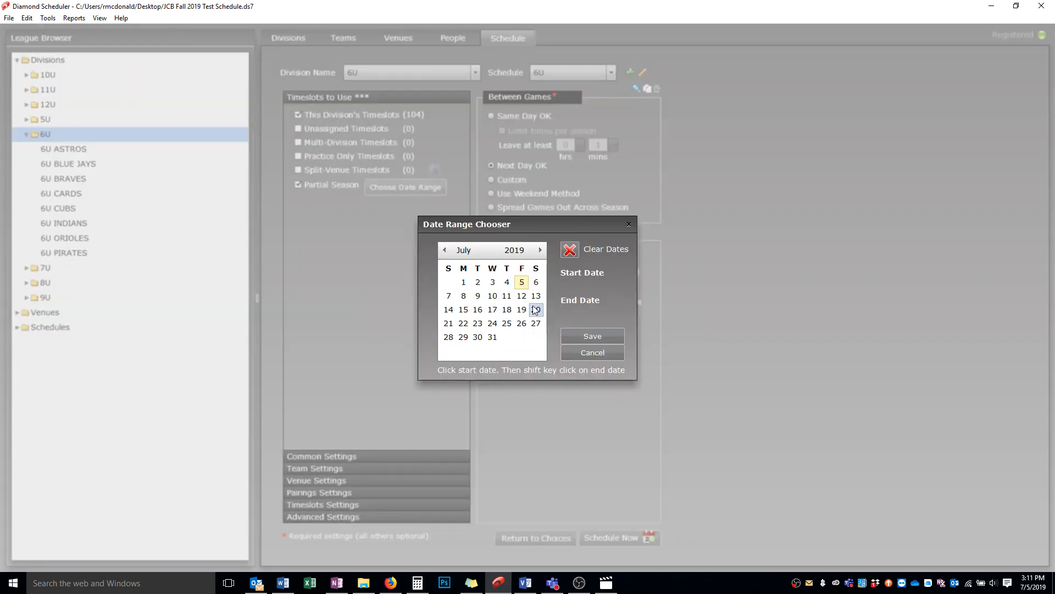
{"action": "left_click", "coordinate": [540, 250]}
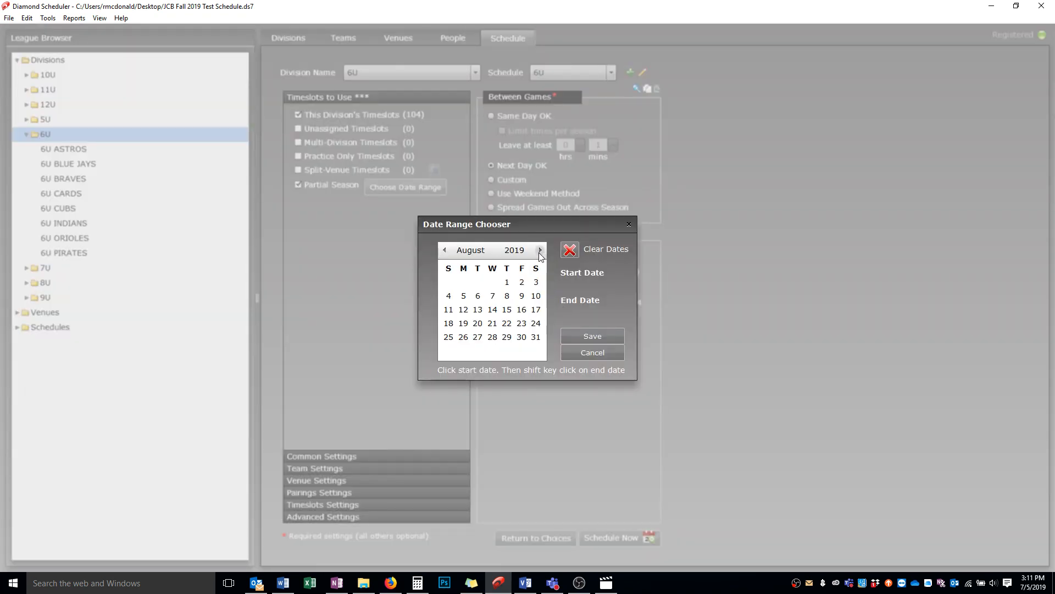
{"action": "left_click", "coordinate": [539, 250]}
{"action": "left_click", "coordinate": [536, 323]}
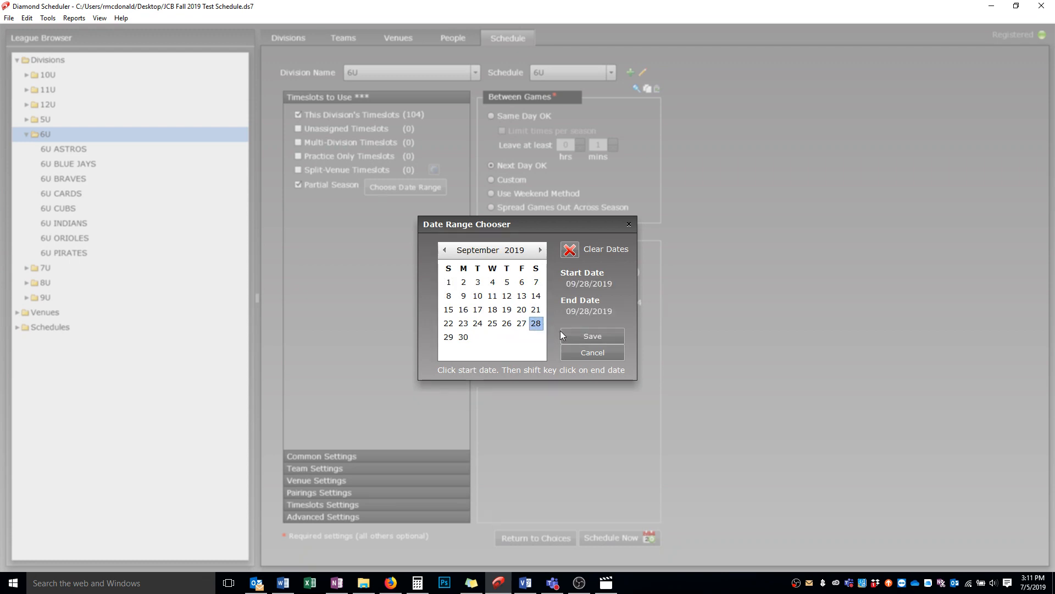
{"action": "left_click", "coordinate": [540, 250]}
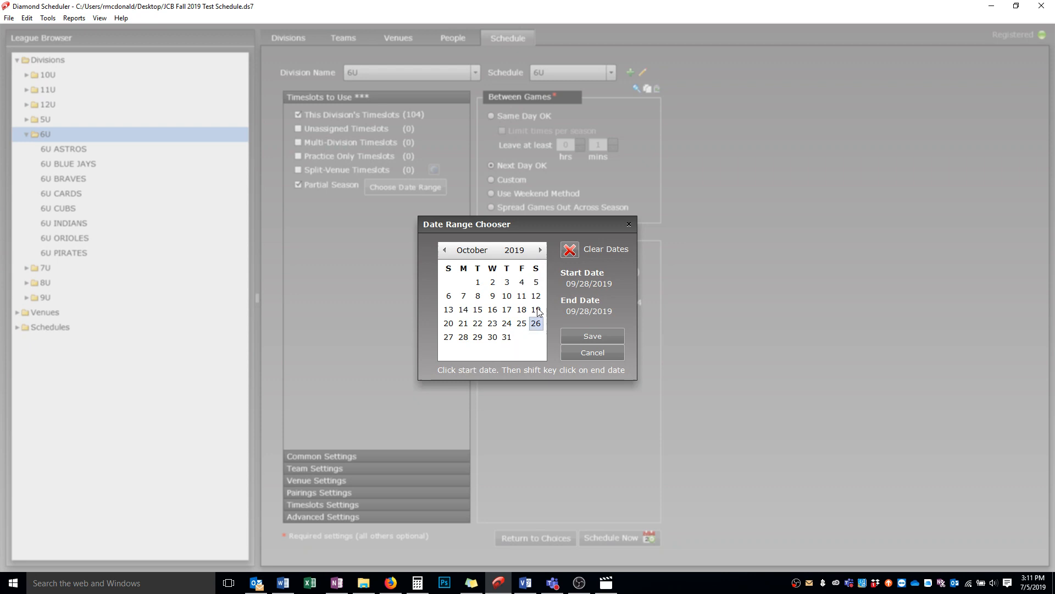
{"action": "left_click", "coordinate": [540, 249]}
{"action": "left_click", "coordinate": [536, 324], "text": "shift"}
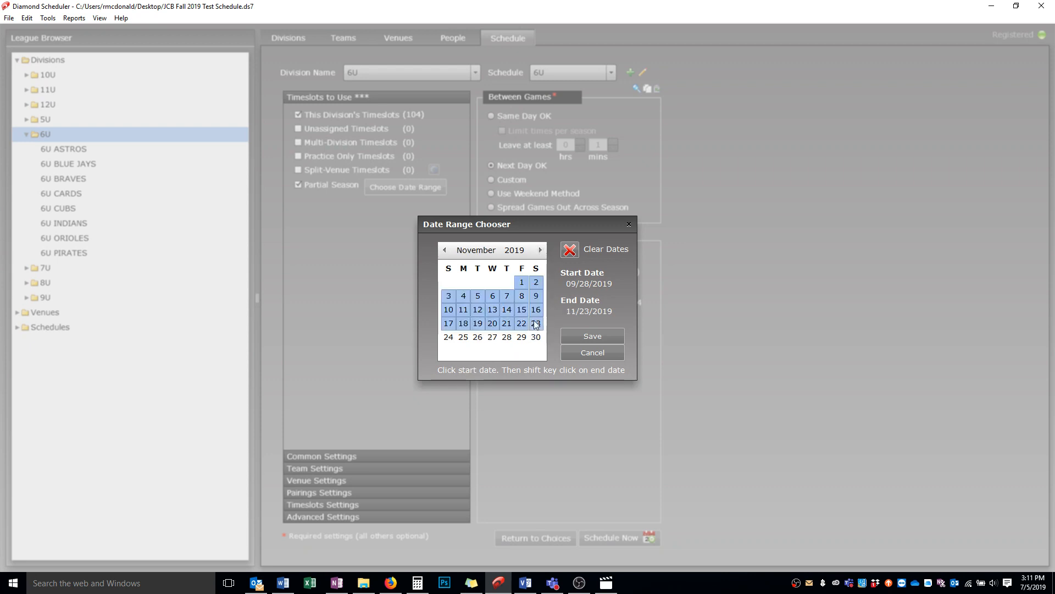
{"action": "left_click", "coordinate": [571, 329]}
Step: Use the weekend method between 6U games and set the games to play to 10 per team per season
{"action": "left_click", "coordinate": [491, 194]}
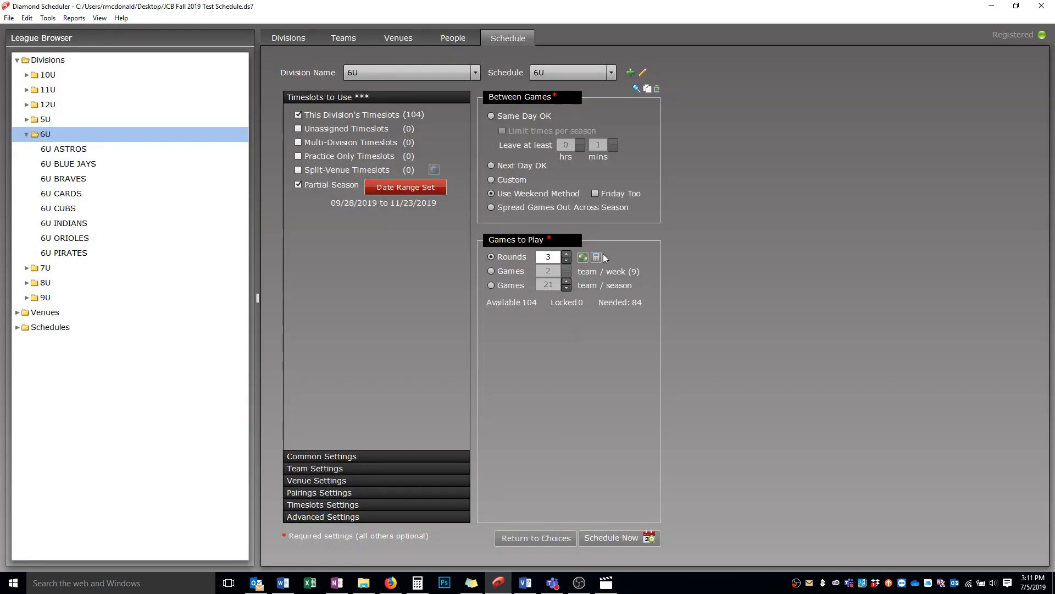
{"action": "left_click", "coordinate": [491, 286]}
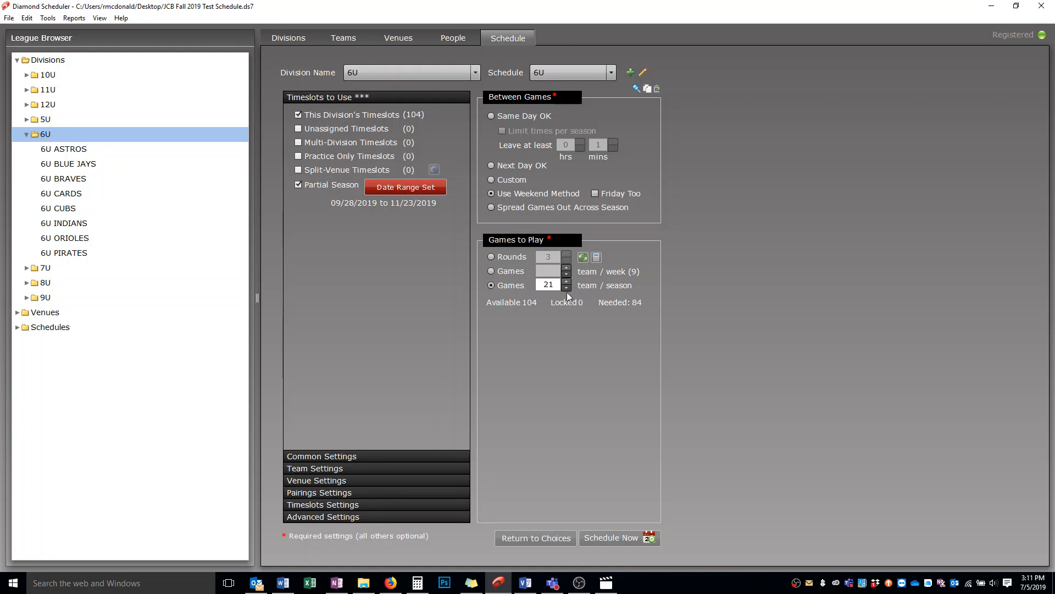
{"action": "left_click", "coordinate": [566, 288]}
{"action": "left_click", "coordinate": [566, 288]}
{"action": "left_click", "coordinate": [566, 288]}
{"action": "left_click", "coordinate": [566, 288]}
{"action": "left_click", "coordinate": [566, 288]}
{"action": "left_click", "coordinate": [567, 288]}
{"action": "left_click", "coordinate": [567, 288]}
{"action": "left_click", "coordinate": [566, 288]}
Step: Limit each 6U team to a maximum of 2 games per week
{"action": "left_click", "coordinate": [350, 455]}
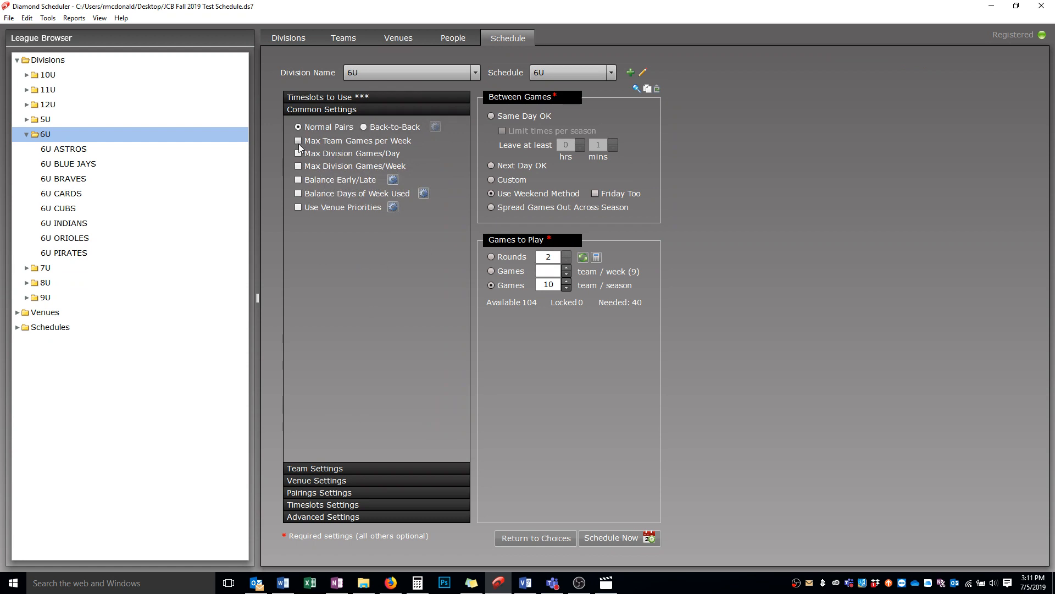
{"action": "left_click", "coordinate": [297, 141]}
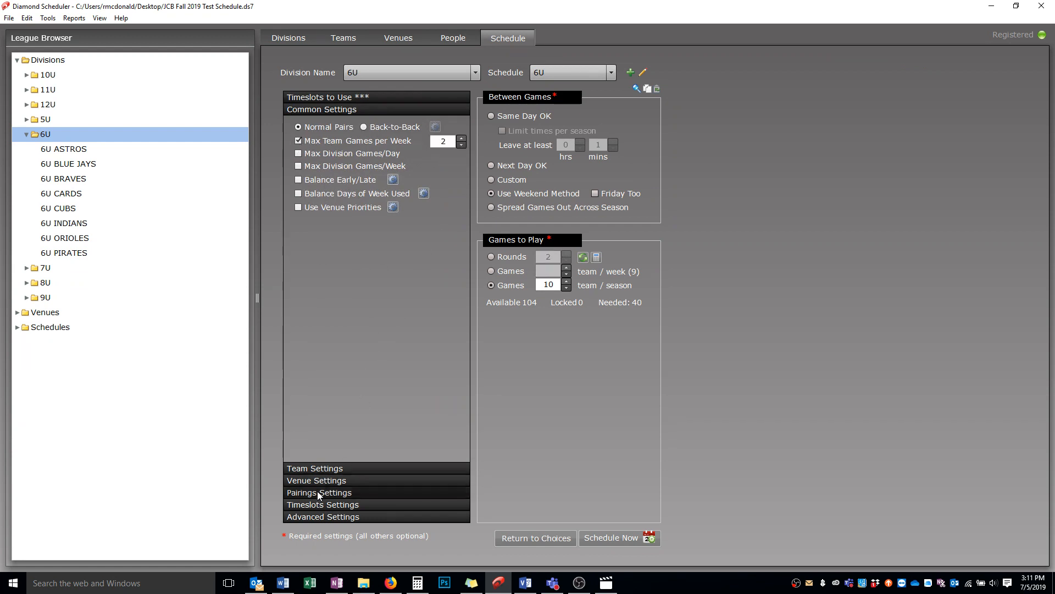
Step: Schedule certain days of the week first for 6U, ordered Saturday, Tuesday, Thursday, Monday, Wednesday, Friday, Sunday
{"action": "left_click", "coordinate": [308, 468]}
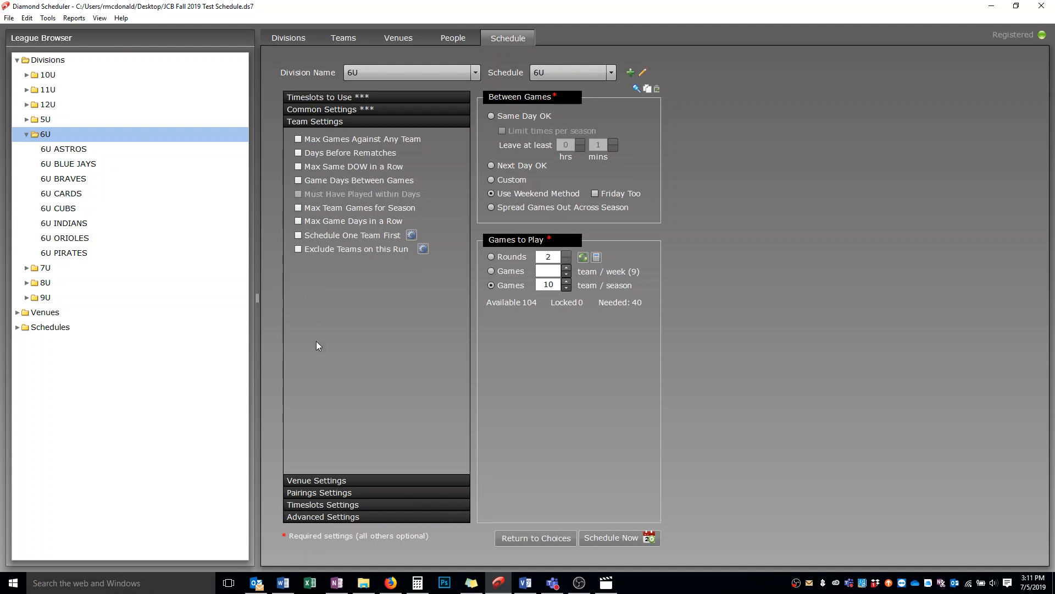
{"action": "left_click", "coordinate": [324, 481]}
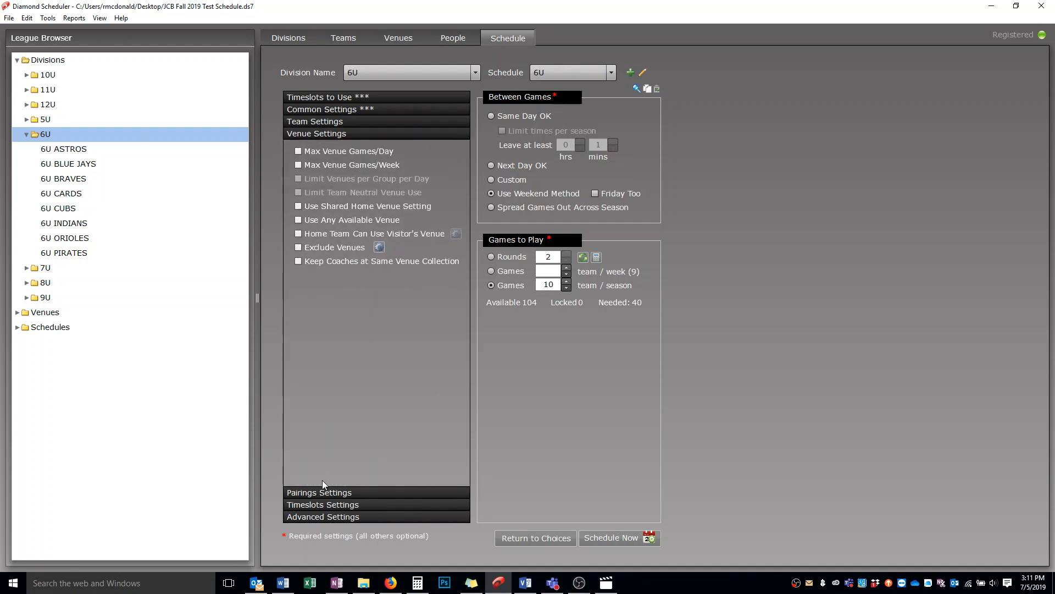
{"action": "left_click", "coordinate": [329, 492]}
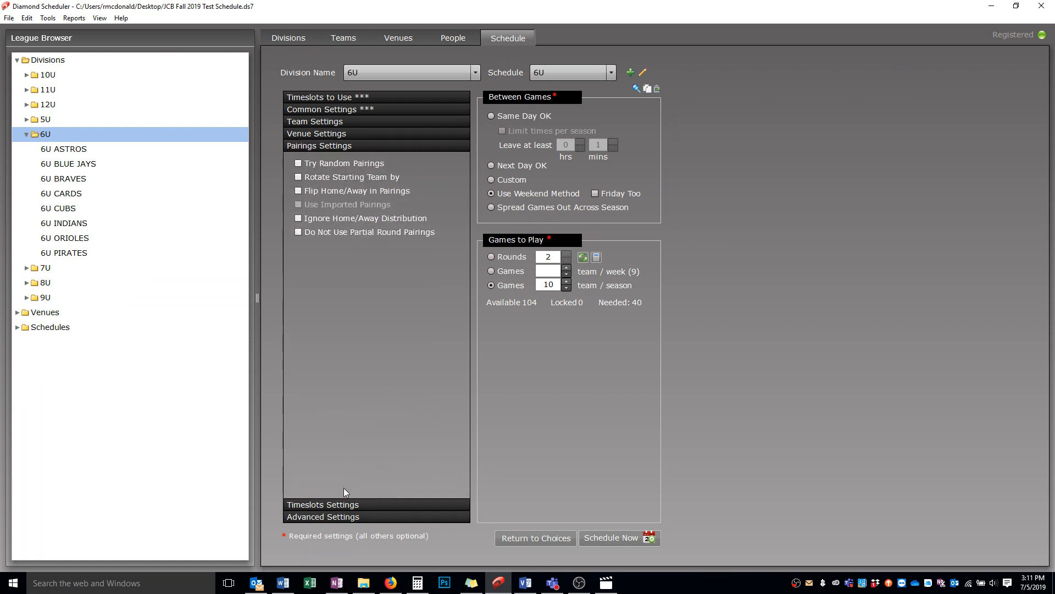
{"action": "left_click", "coordinate": [339, 505]}
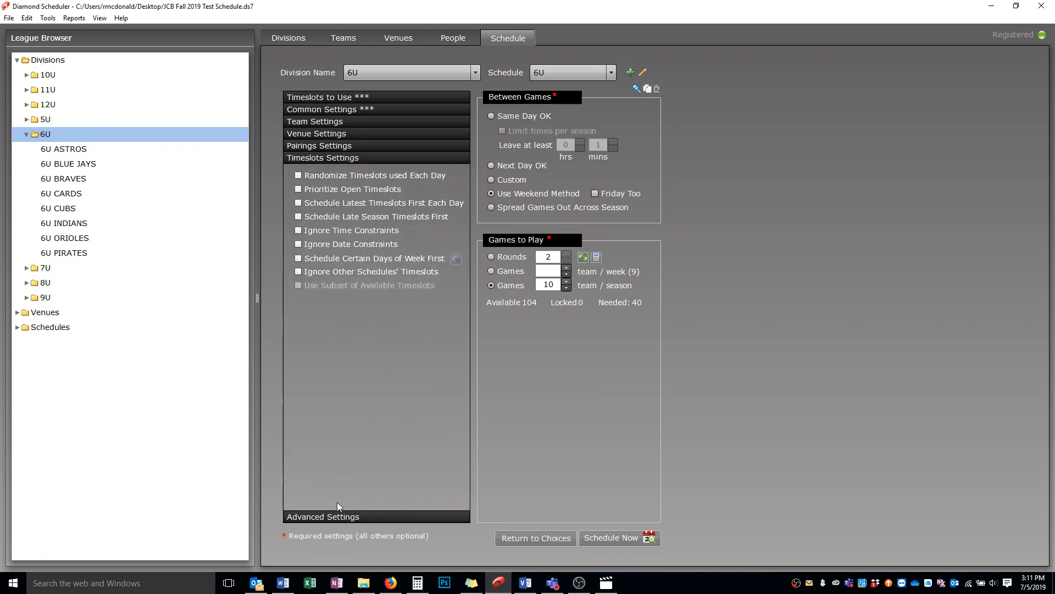
{"action": "left_click", "coordinate": [298, 257]}
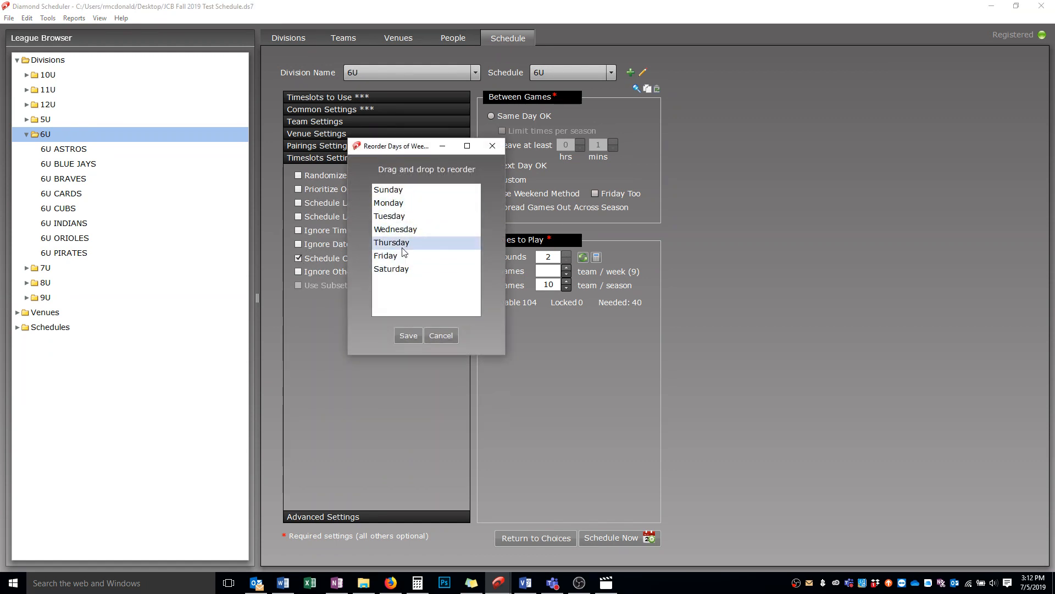
{"action": "left_click_drag", "start_coordinate": [397, 270], "coordinate": [391, 190]}
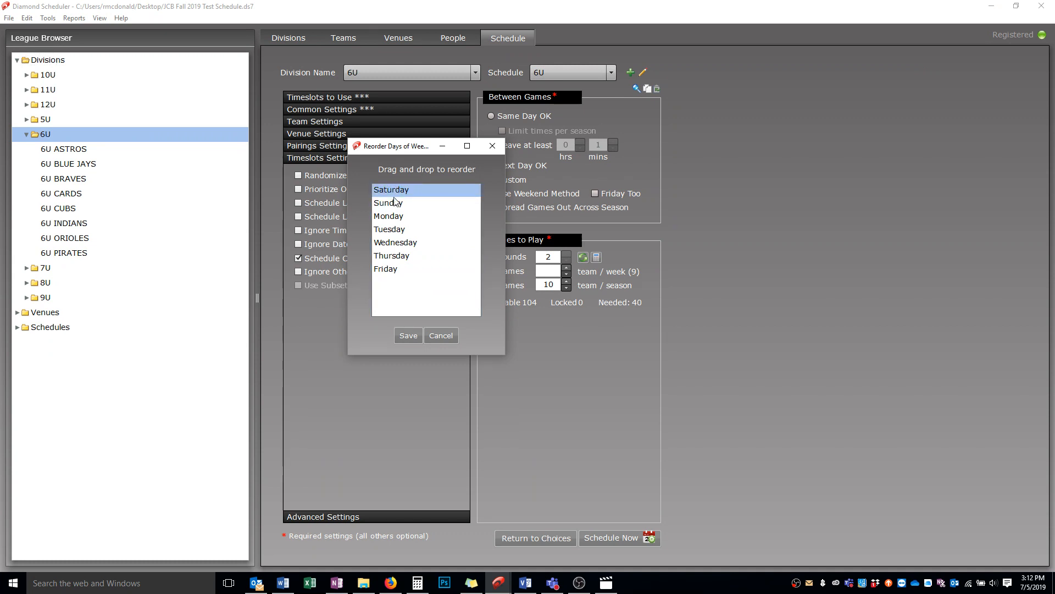
{"action": "left_click_drag", "start_coordinate": [393, 231], "coordinate": [397, 286]}
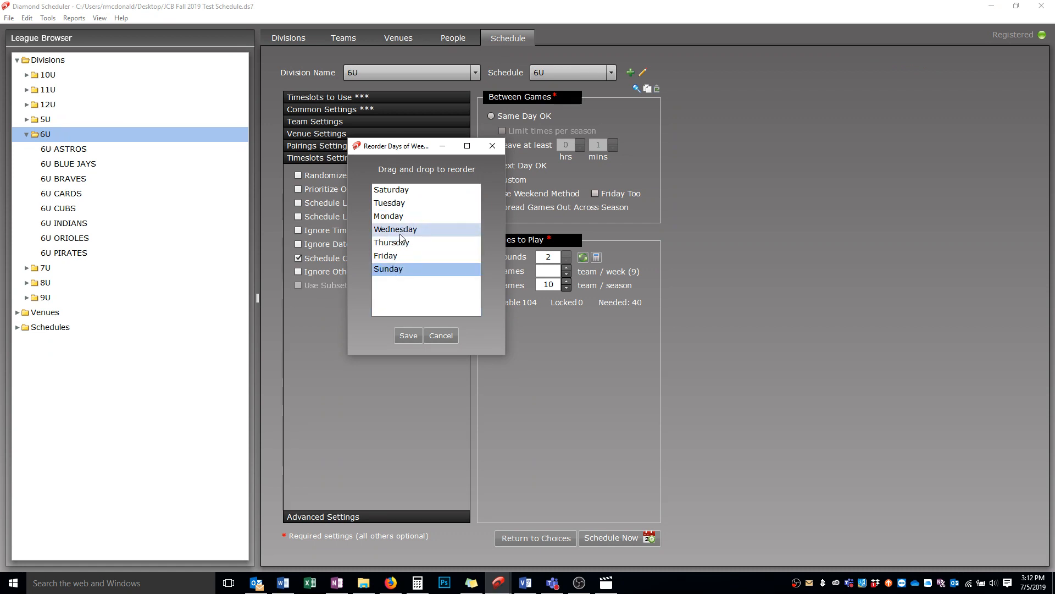
{"action": "left_click_drag", "start_coordinate": [401, 241], "coordinate": [404, 220]}
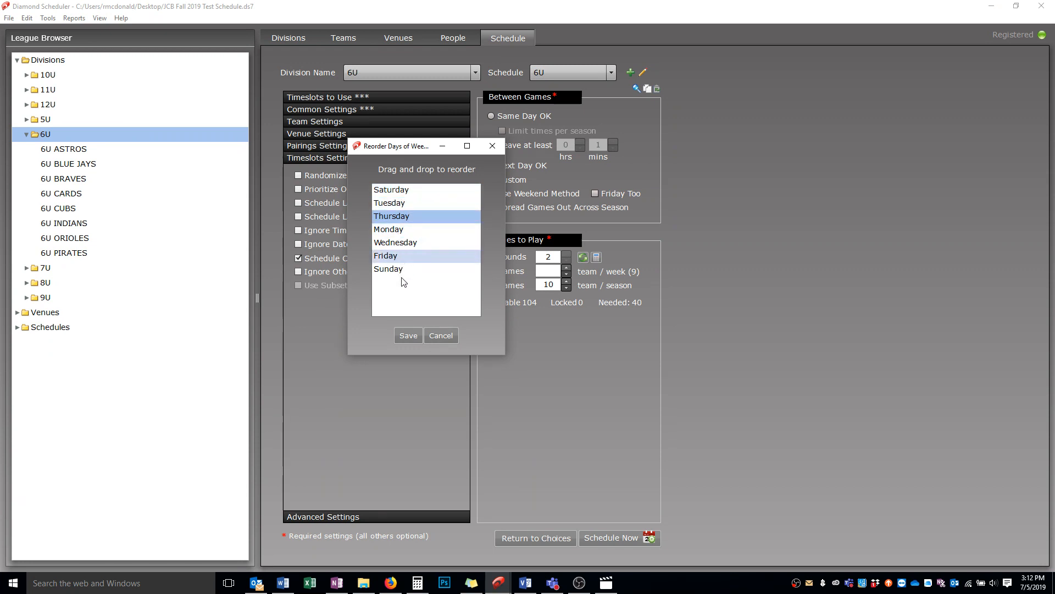
{"action": "left_click", "coordinate": [408, 335]}
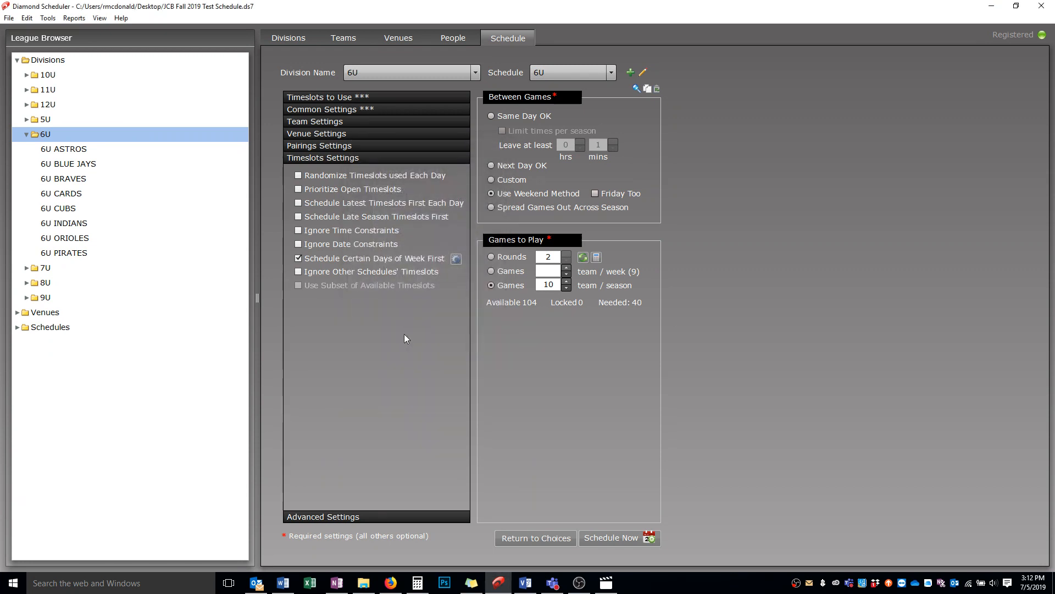
Step: Generate the 6U schedule, keep rotating team pairings to place the unscheduled game, and lock all scheduled games
{"action": "left_click", "coordinate": [321, 517]}
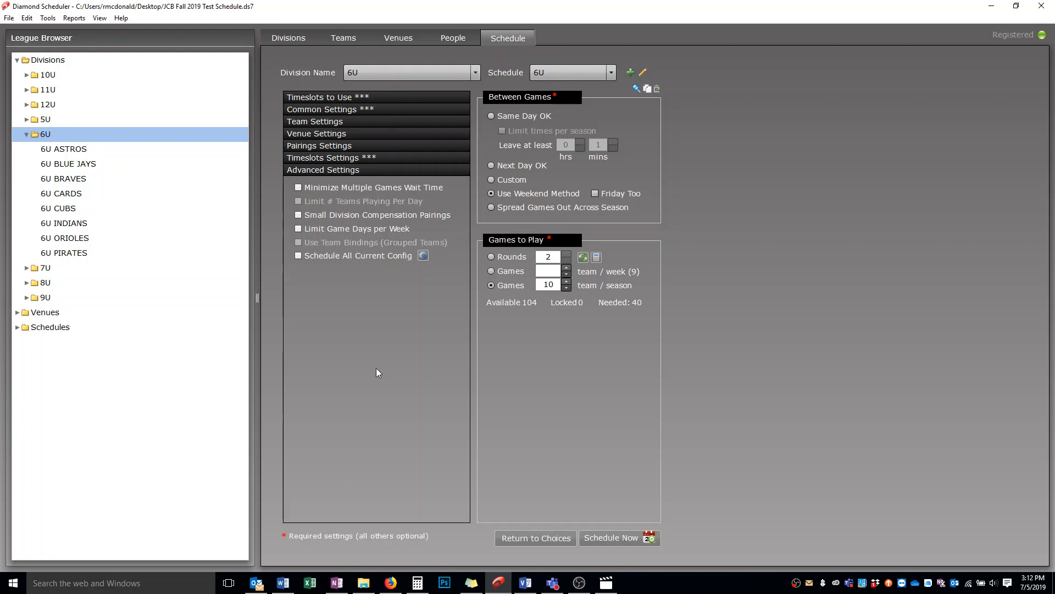
{"action": "left_click", "coordinate": [341, 99]}
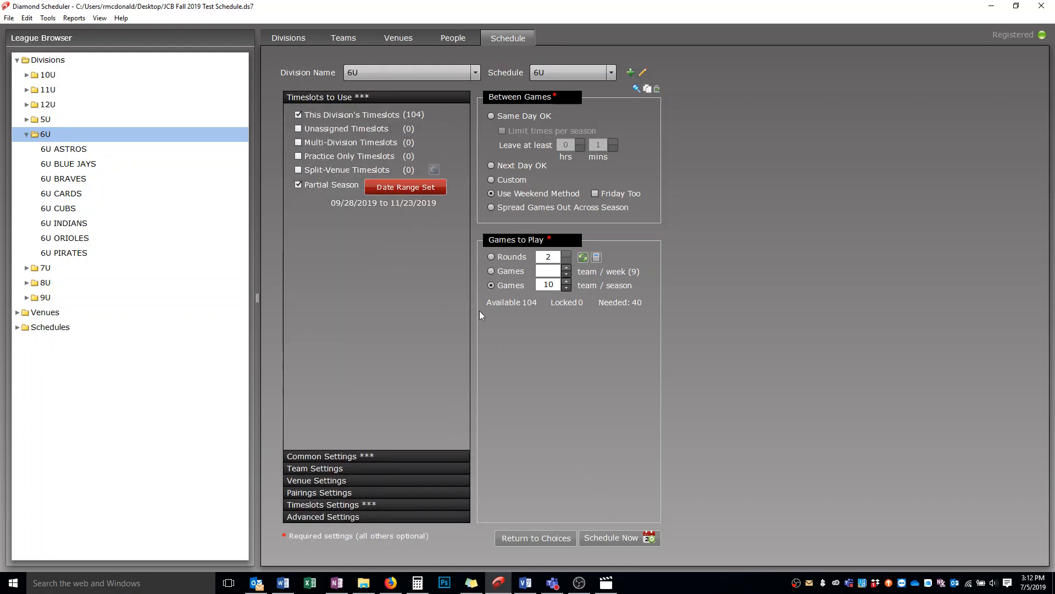
{"action": "left_click", "coordinate": [636, 543]}
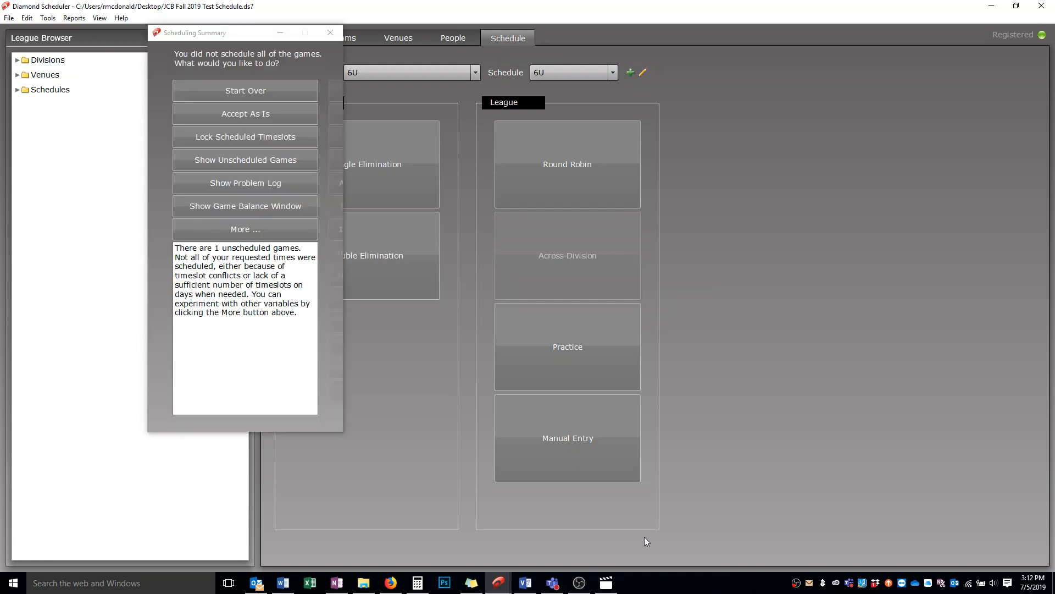
{"action": "left_click", "coordinate": [268, 227]}
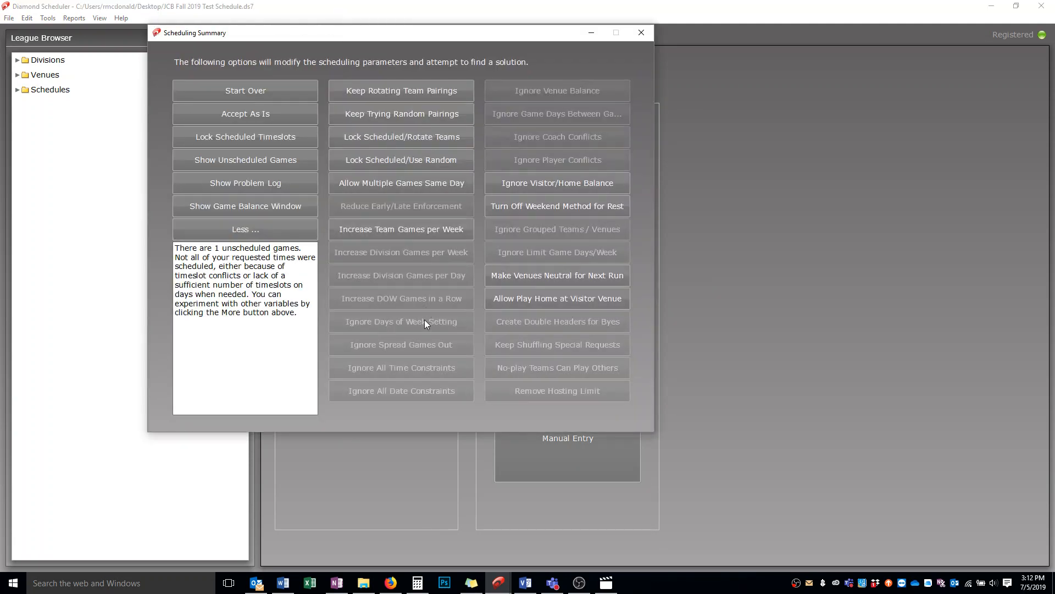
{"action": "left_click", "coordinate": [368, 87]}
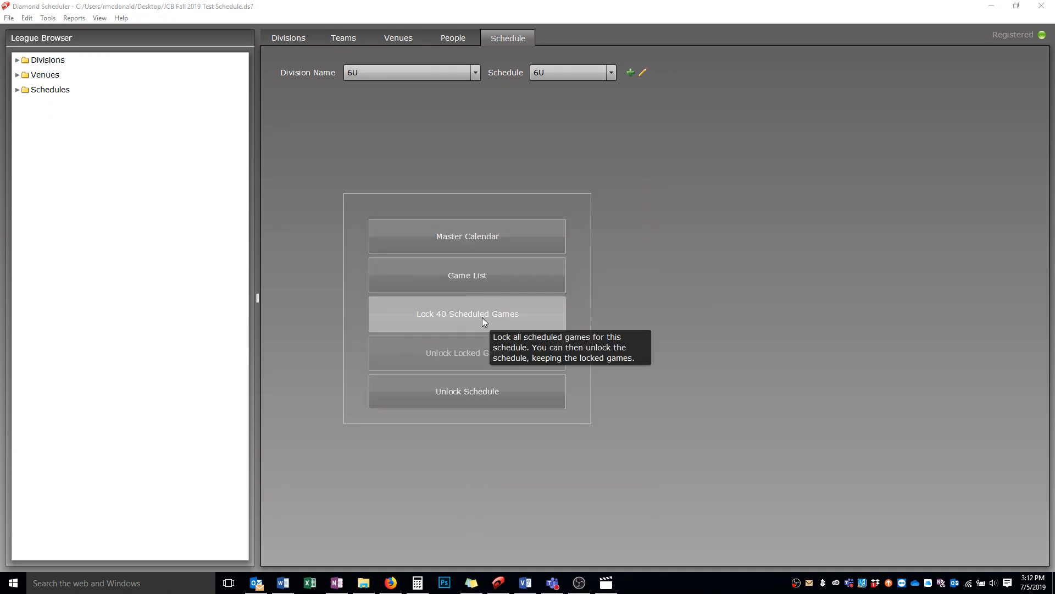
{"action": "left_click", "coordinate": [484, 321]}
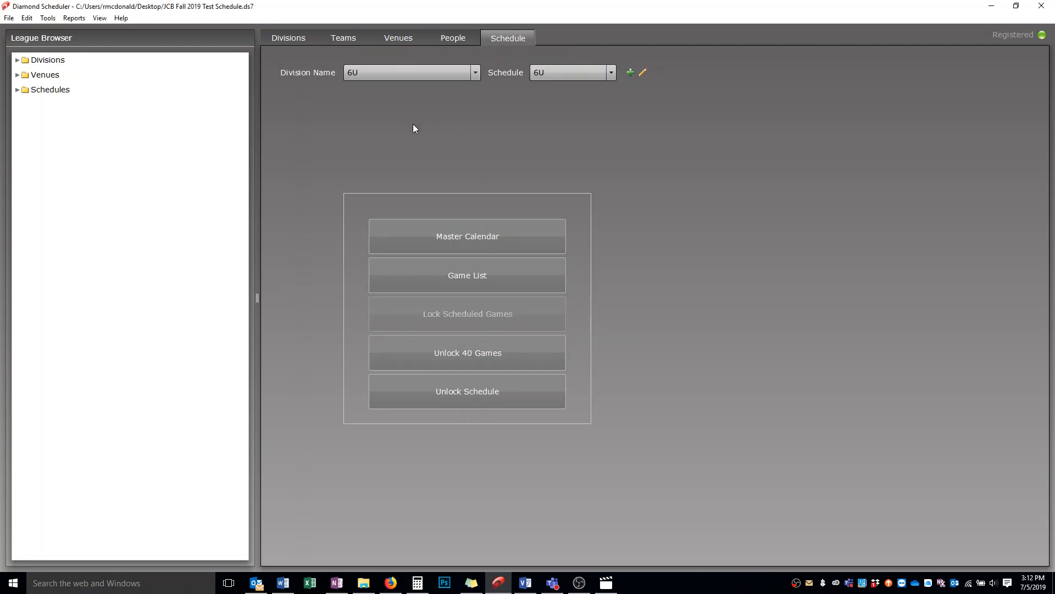
Step: Show the 6U division alongside 5U on the Master Calendar, with venues limited to the checked divisions
{"action": "left_click", "coordinate": [477, 245]}
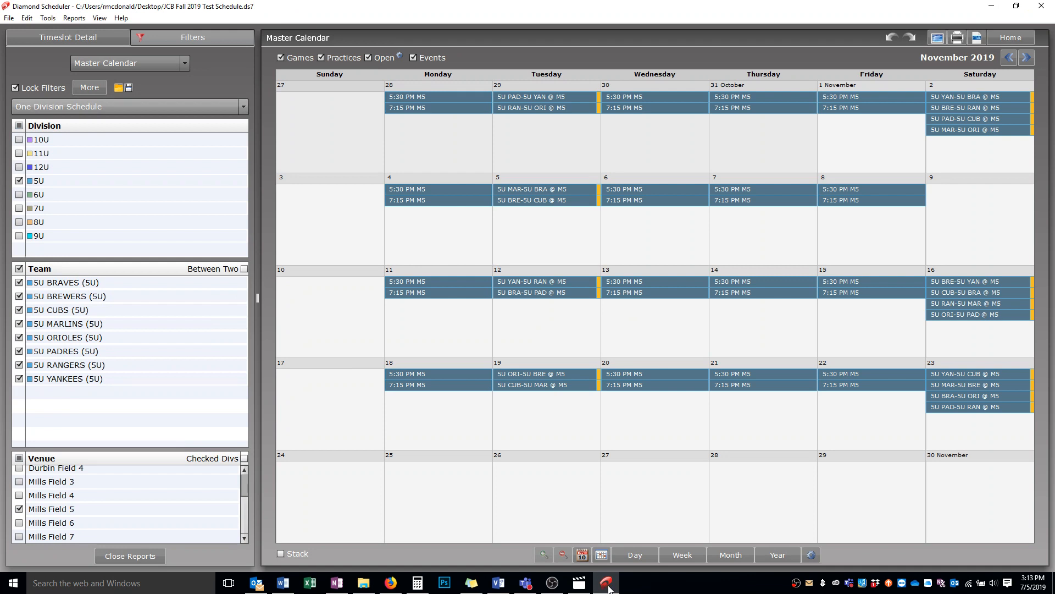
{"action": "left_click", "coordinate": [19, 194]}
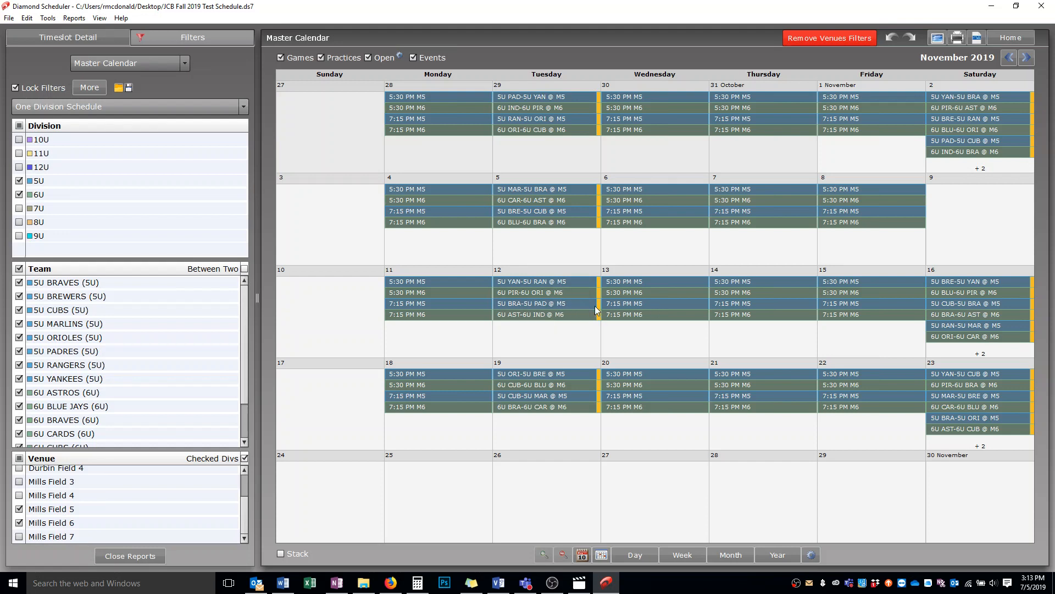
{"action": "mouse_move", "coordinate": [513, 294]}
{"action": "mouse_move", "coordinate": [585, 590]}
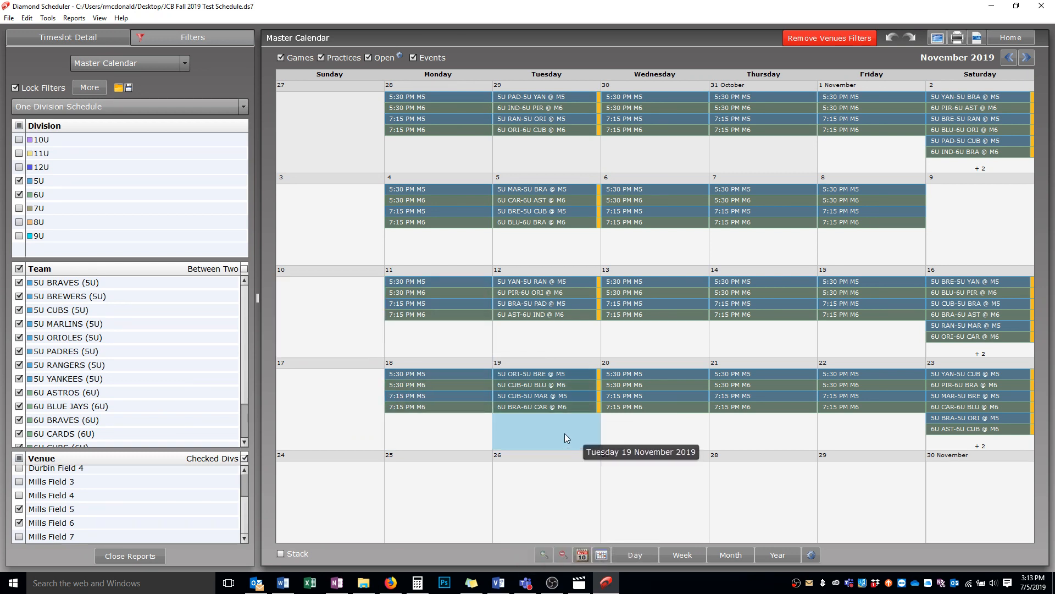
{"action": "left_click", "coordinate": [581, 587]}
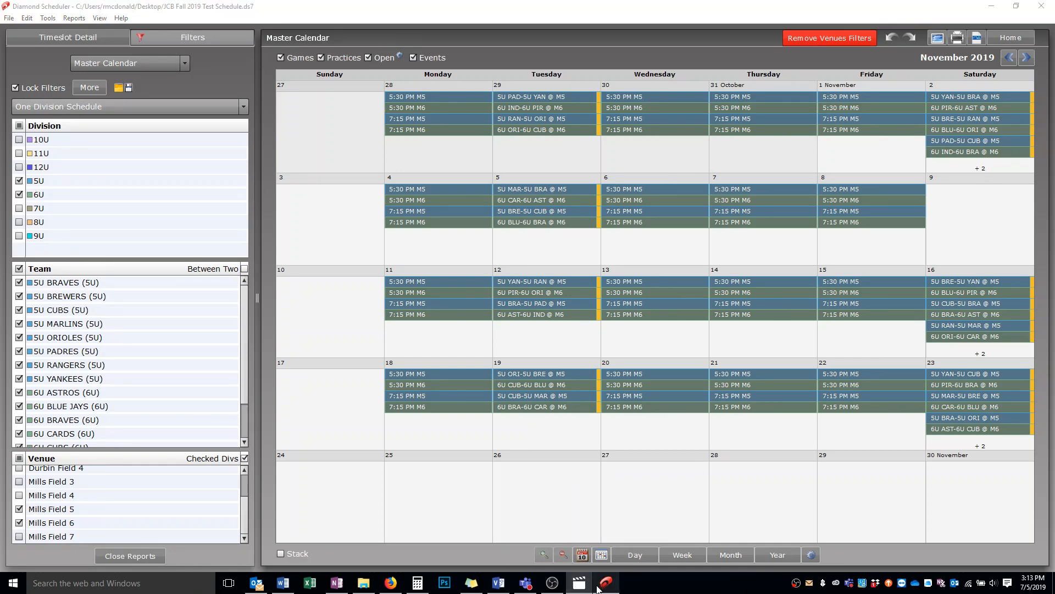